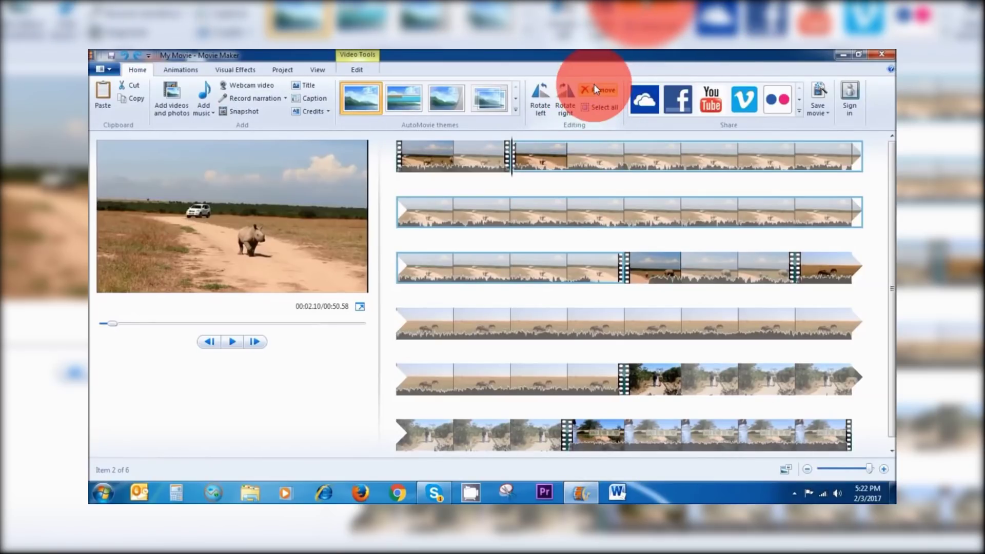
# Remove the second clip so five items remain at 00:30.95, then bring up the clip's editing tools.
pyautogui.click(595, 91)
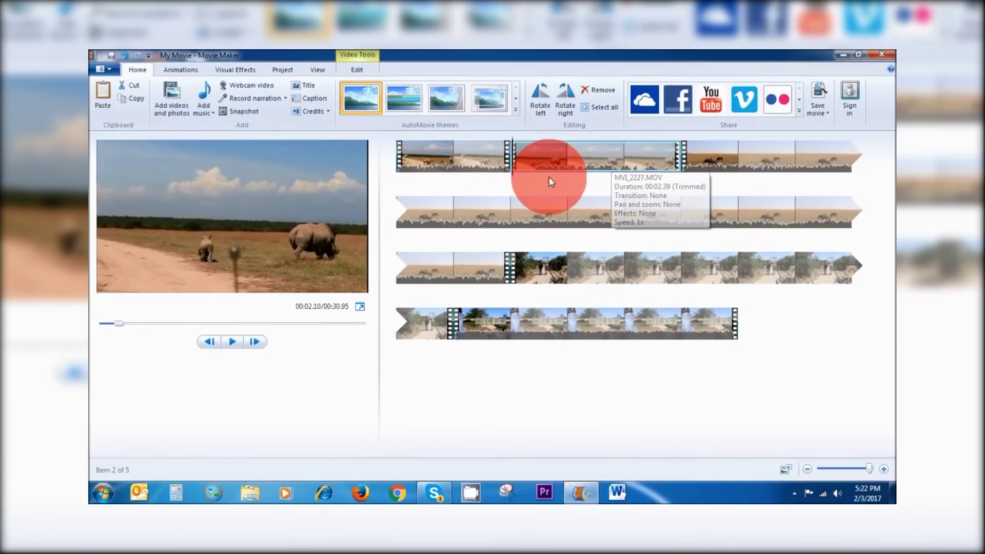
pyautogui.doubleClick(555, 165)
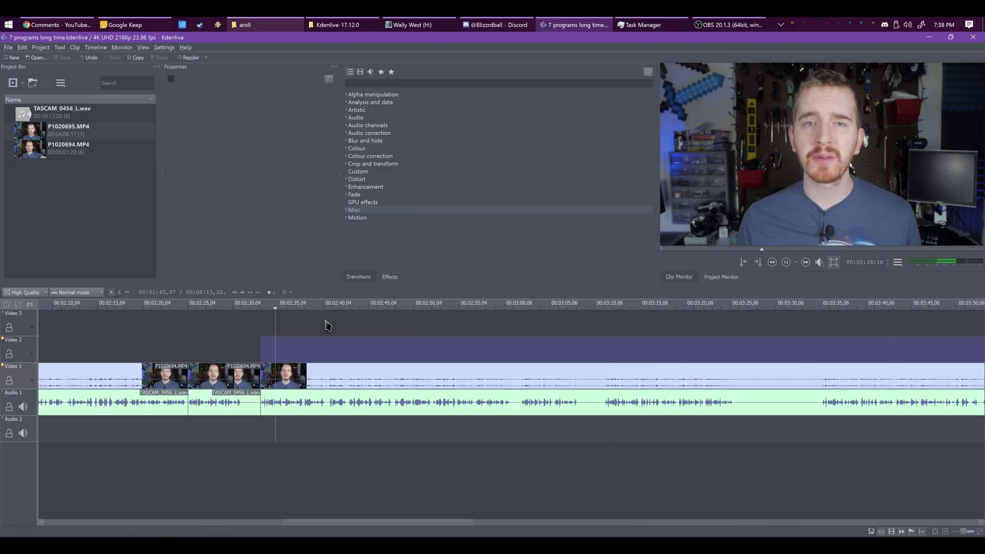
# Select the grouped clips on the timeline and look up the 'play' shortcut without changing it.
pyautogui.click(291, 367)
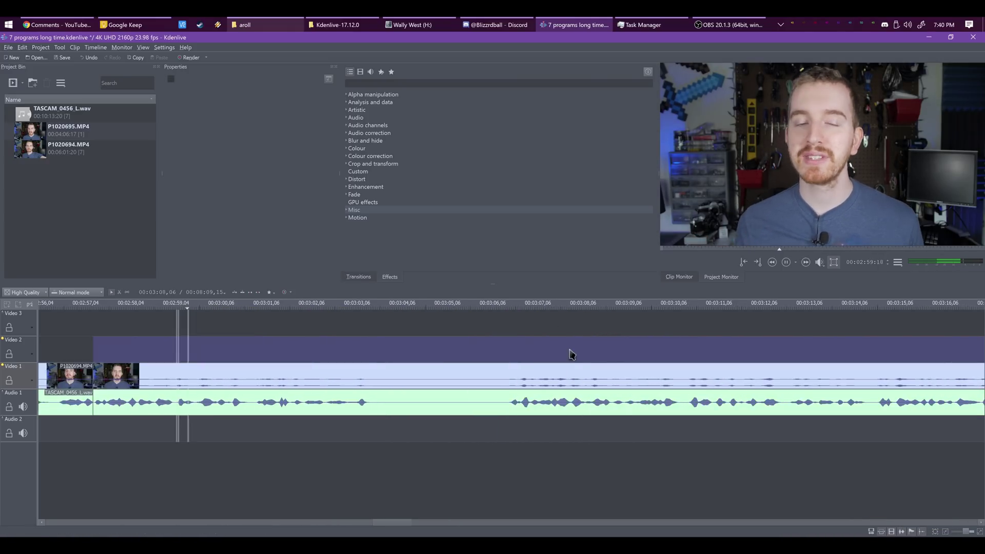
pyautogui.scroll(-3, 514, 363)
pyautogui.scroll(2, 514, 363)
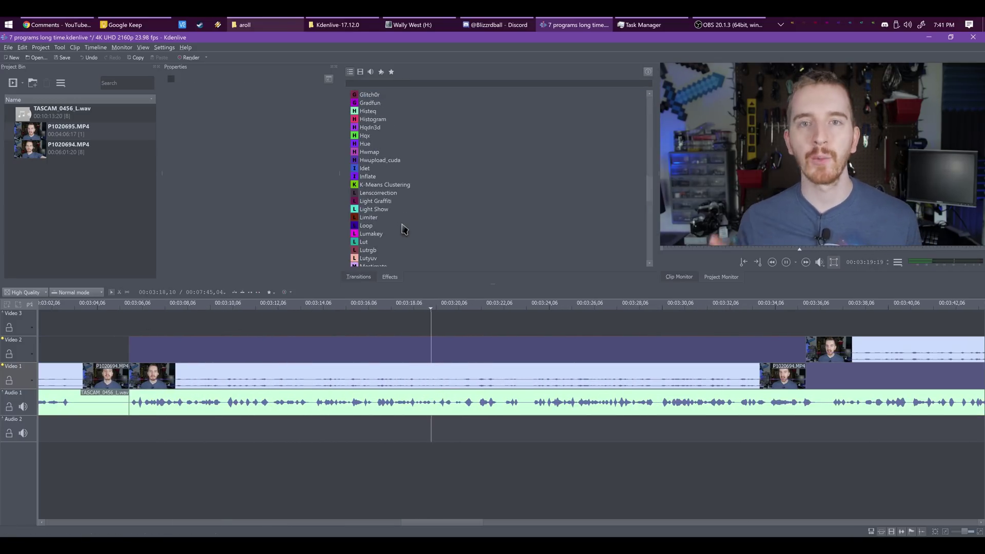
pyautogui.scroll(5, 455, 316)
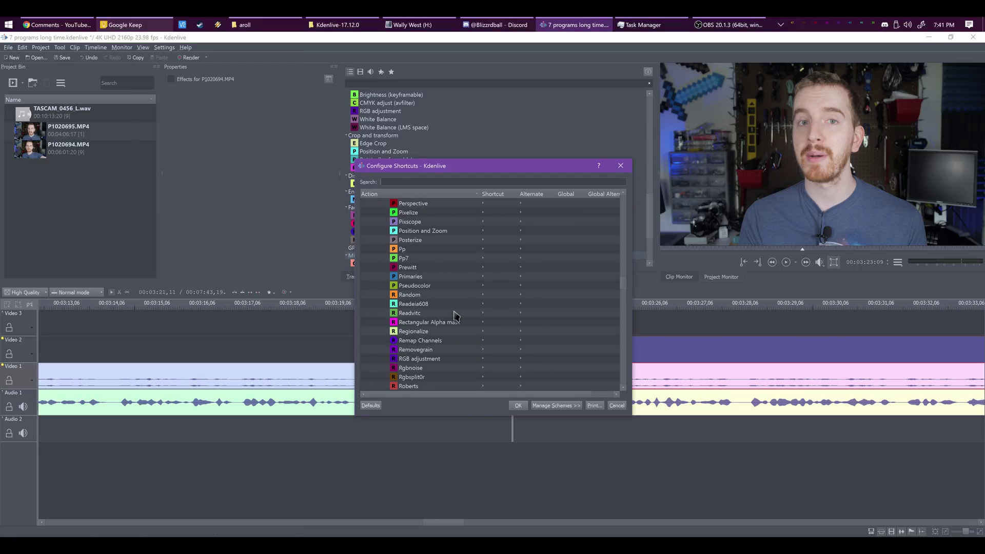
pyautogui.write('play')
pyautogui.click(616, 405)
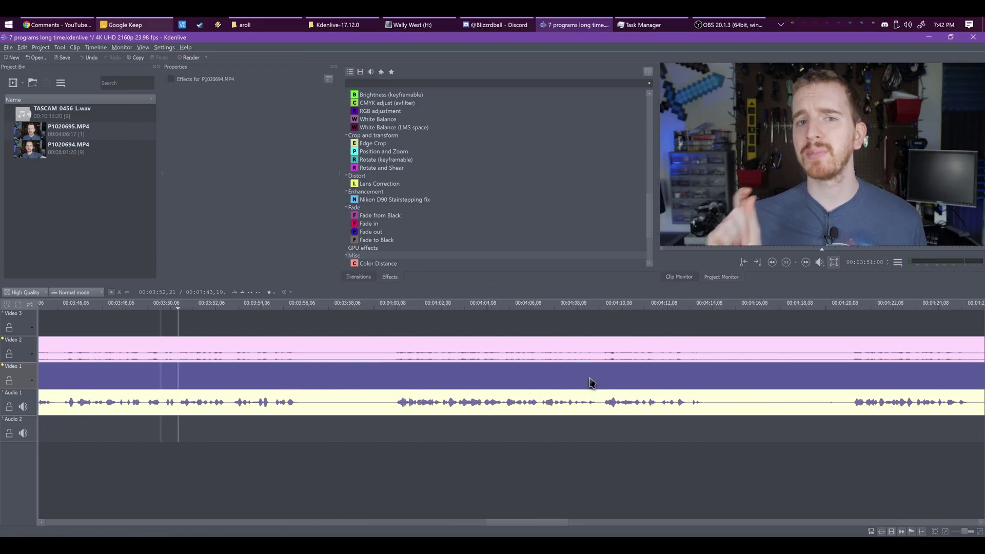
# Adjust the monitor display options and timeline editing mode, and confirm a new marker.
pyautogui.click(897, 263)
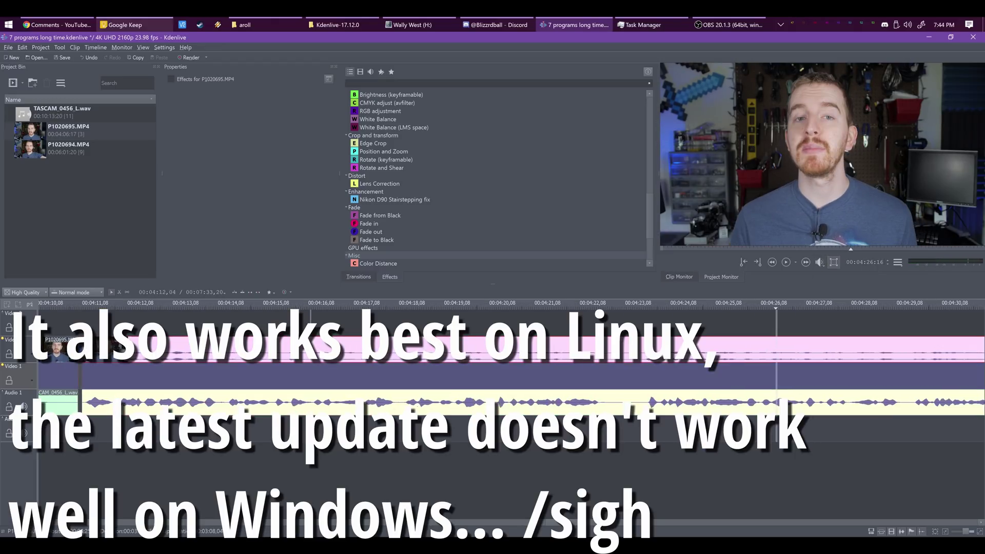
pyautogui.click(82, 291)
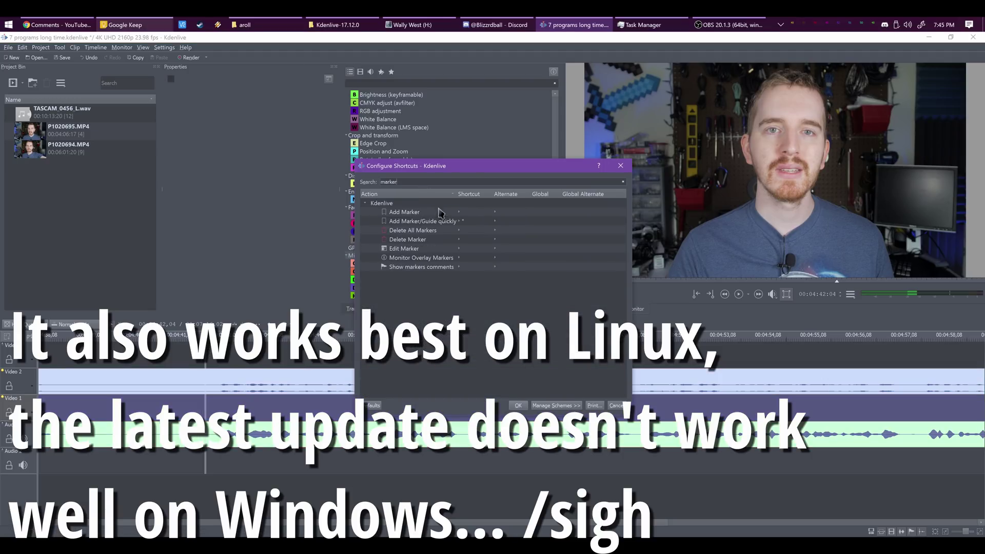
pyautogui.click(518, 405)
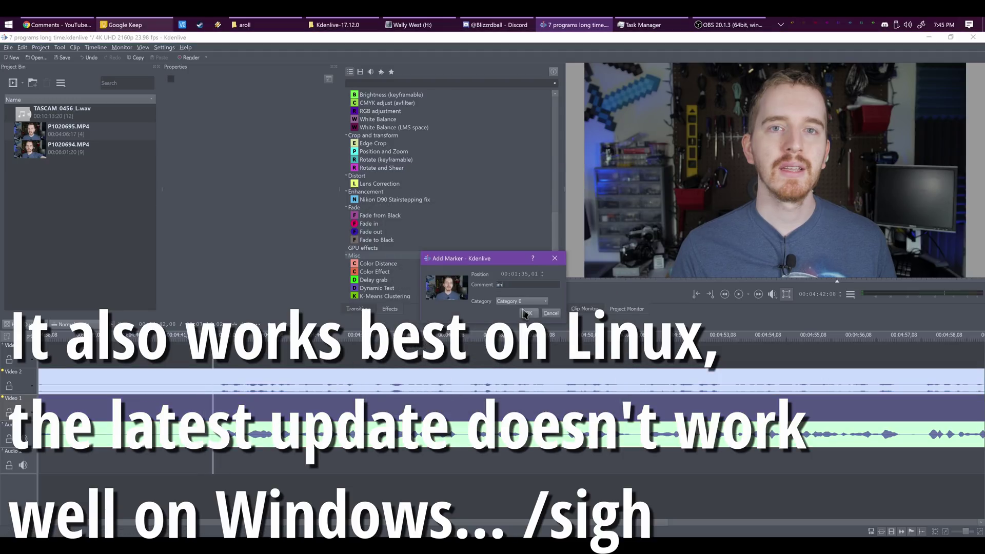
pyautogui.scroll(-3, 536, 379)
pyautogui.hotkey('alt', 'v')
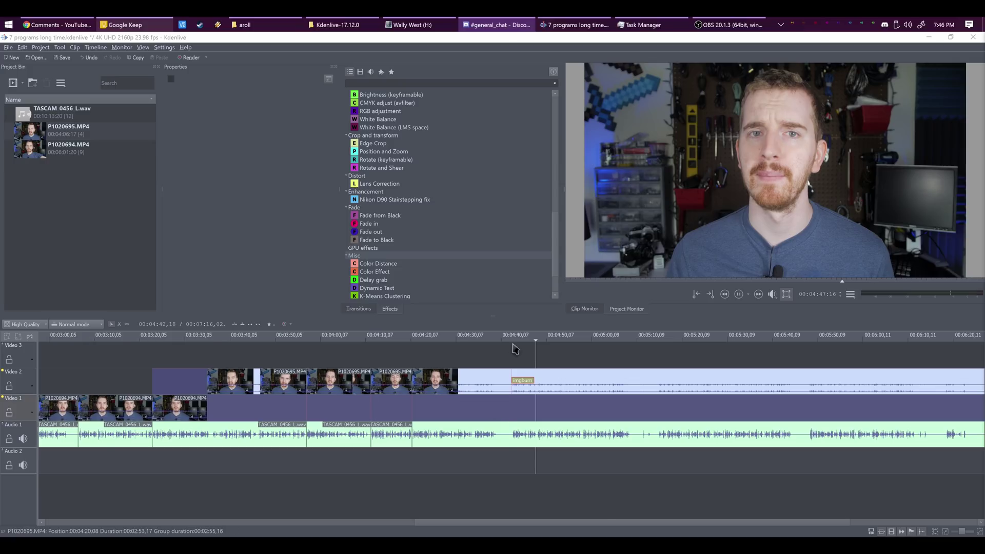
pyautogui.scroll(4, 515, 350)
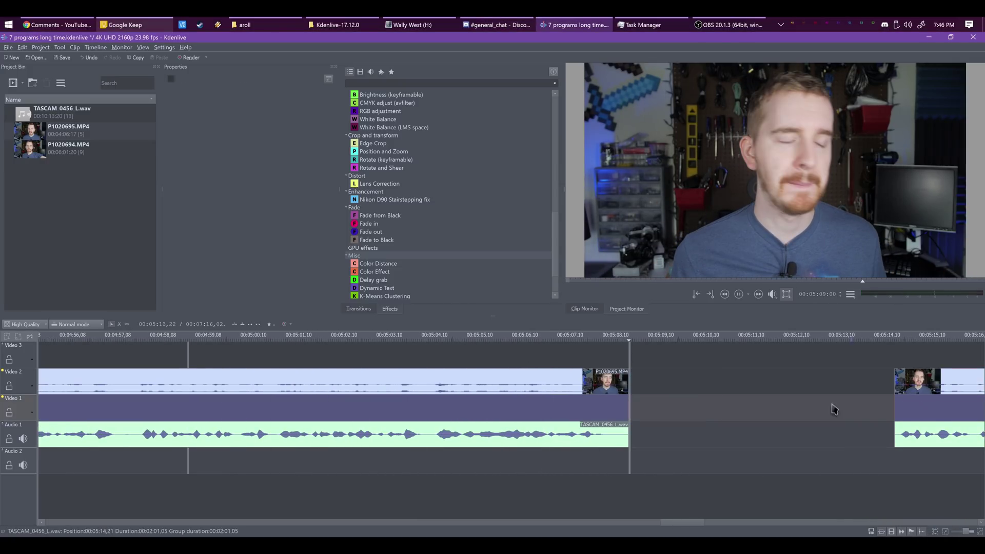
# Move the playhead back to about 5:09, then forward to about 5:45.
pyautogui.click(209, 342)
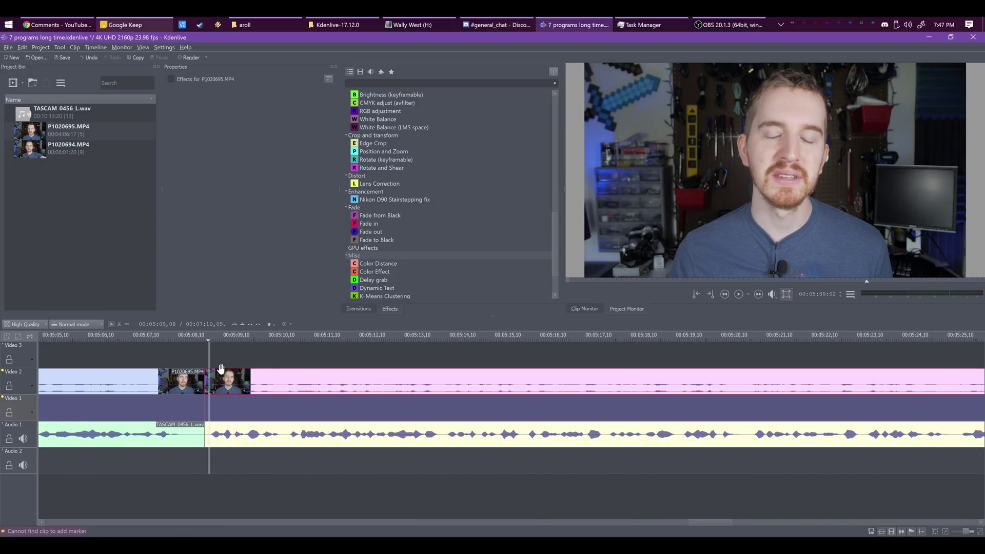
pyautogui.click(267, 365)
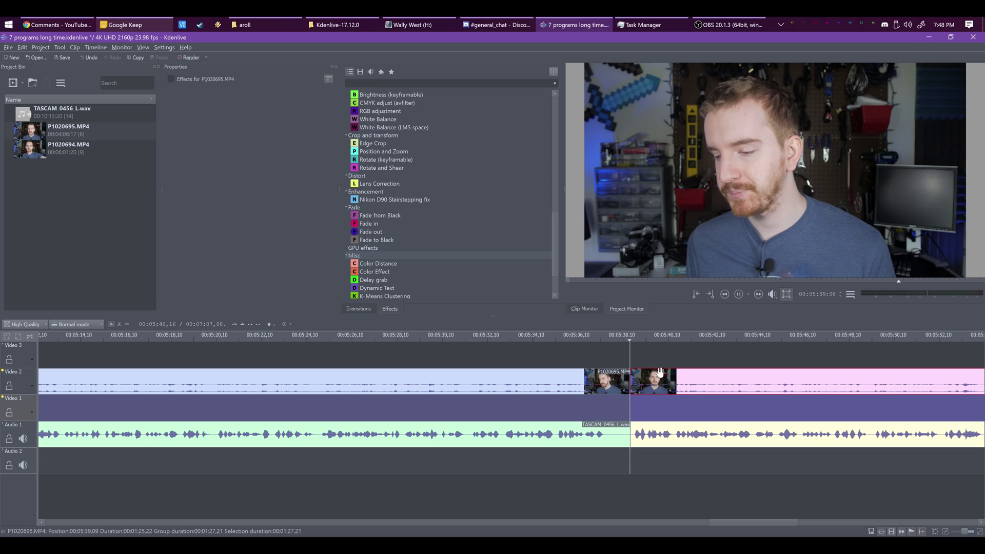
pyautogui.scroll(-5, 578, 358)
pyautogui.scroll(2, 402, 380)
pyautogui.click(402, 354)
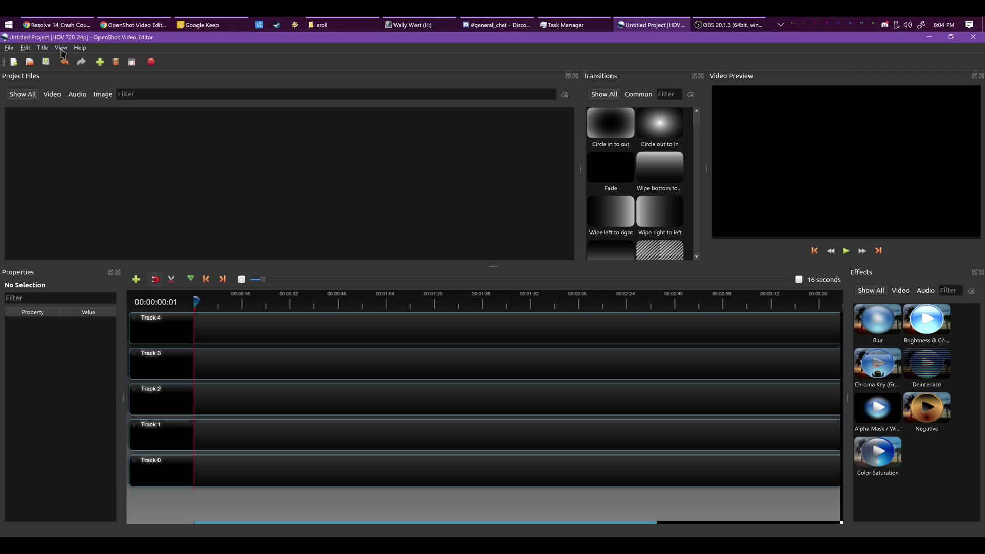
# Hide the main toolbar and then show it again.
pyautogui.click(86, 60)
pyautogui.click(60, 47)
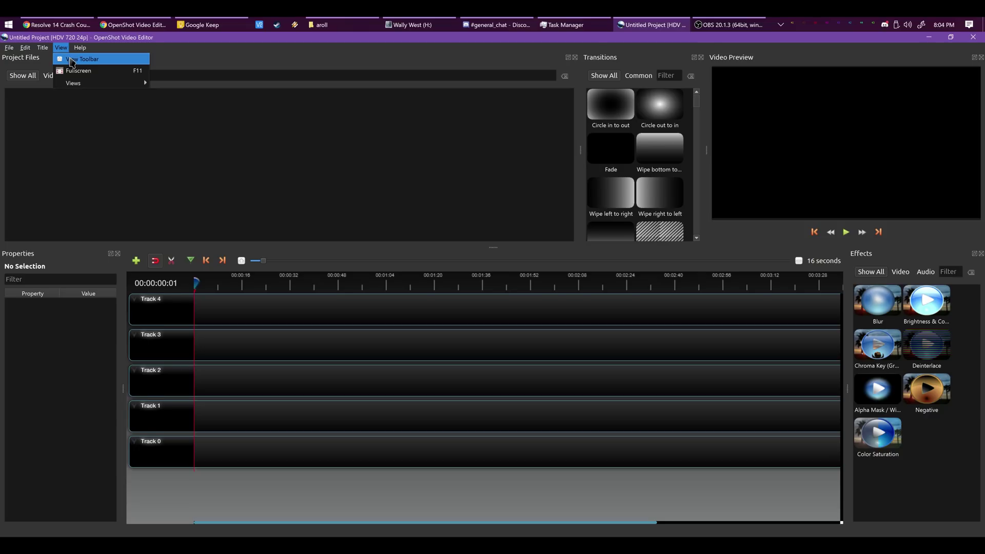
pyautogui.click(80, 59)
# Set the interface language to Español in Preferences and dismiss the restart notice.
pyautogui.moveTo(30, 49)
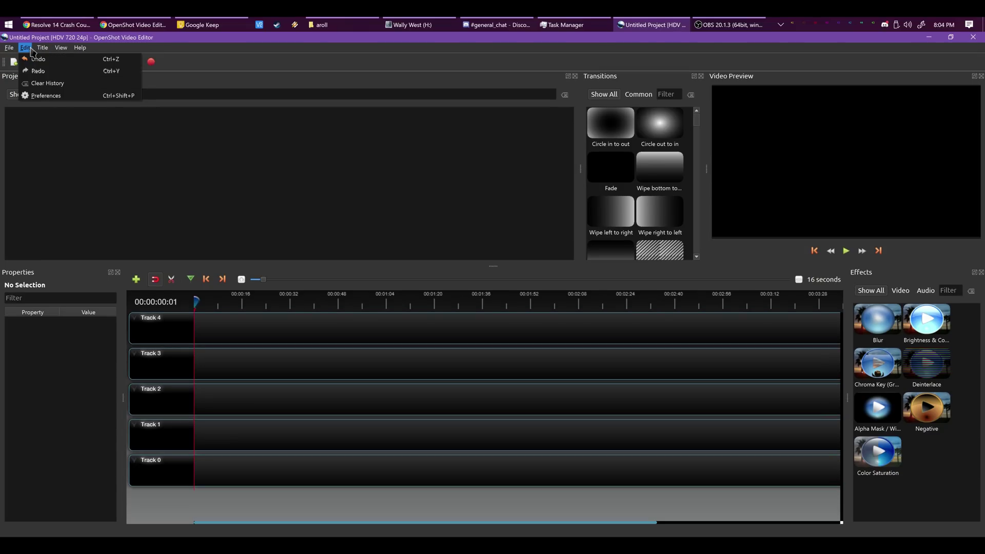
pyautogui.click(41, 96)
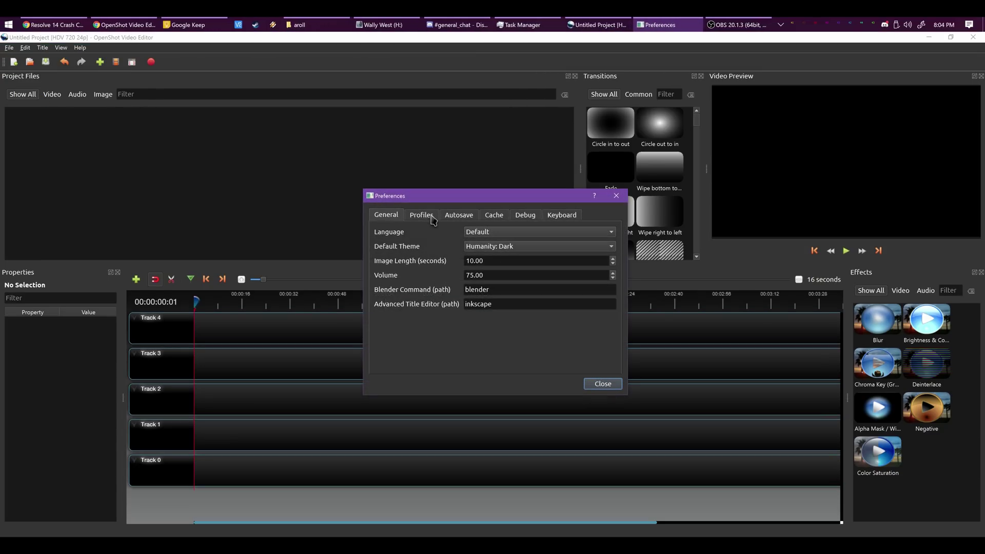
pyautogui.click(486, 232)
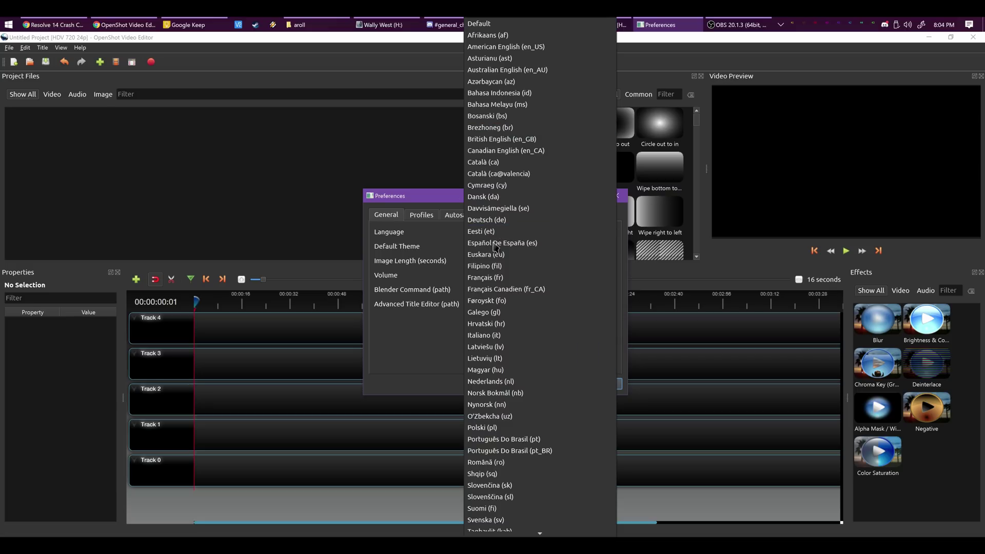
pyautogui.click(496, 243)
pyautogui.click(550, 289)
pyautogui.press('Escape')
pyautogui.click(25, 47)
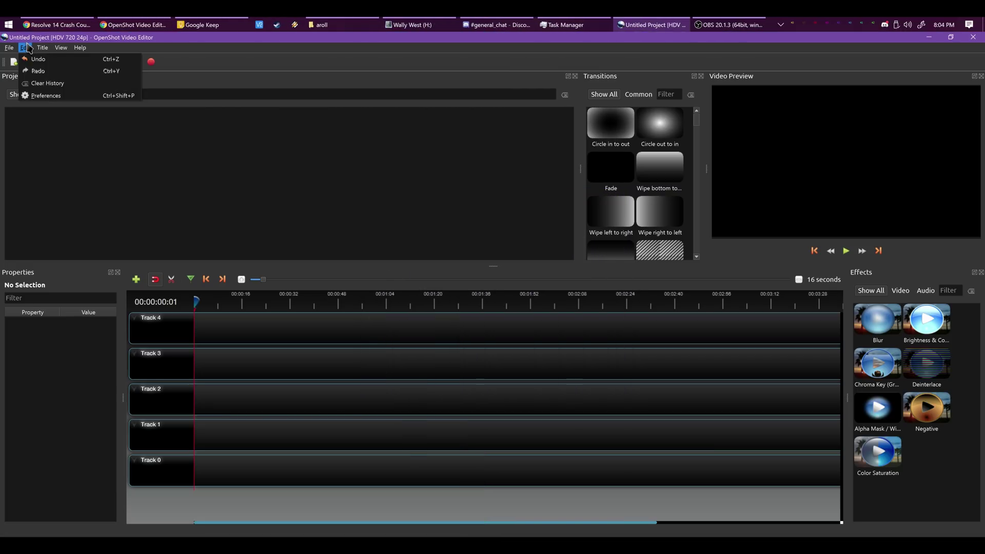
# Make 4K UHD 2160p 23.98 fps the default project profile and show the Cache settings.
pyautogui.click(45, 96)
pyautogui.click(421, 214)
pyautogui.click(538, 232)
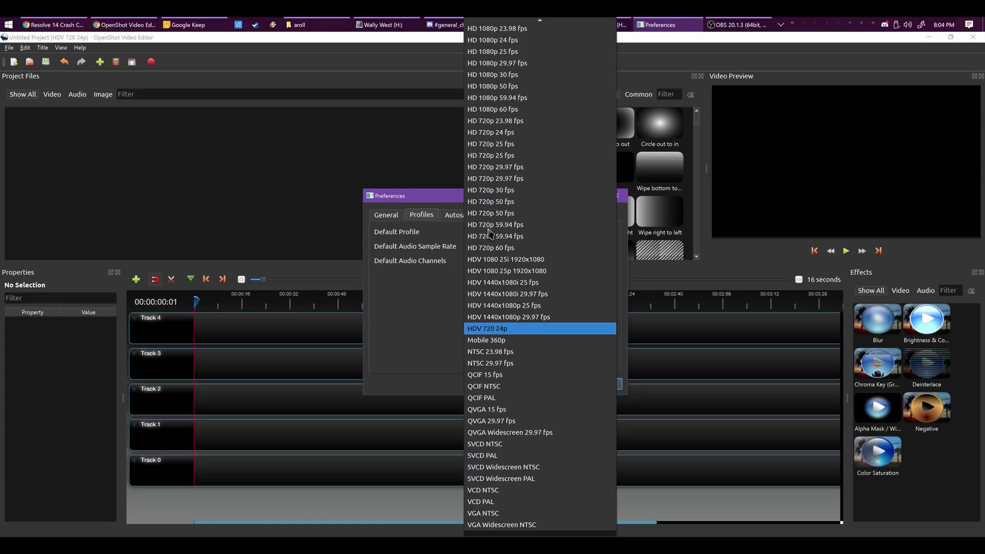
pyautogui.scroll(10, 538, 338)
pyautogui.click(538, 185)
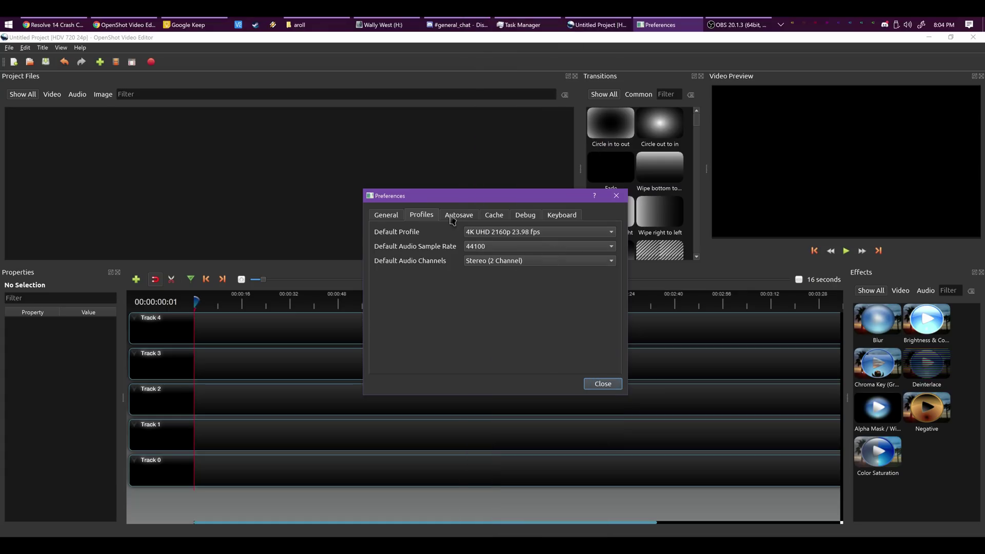
pyautogui.click(491, 218)
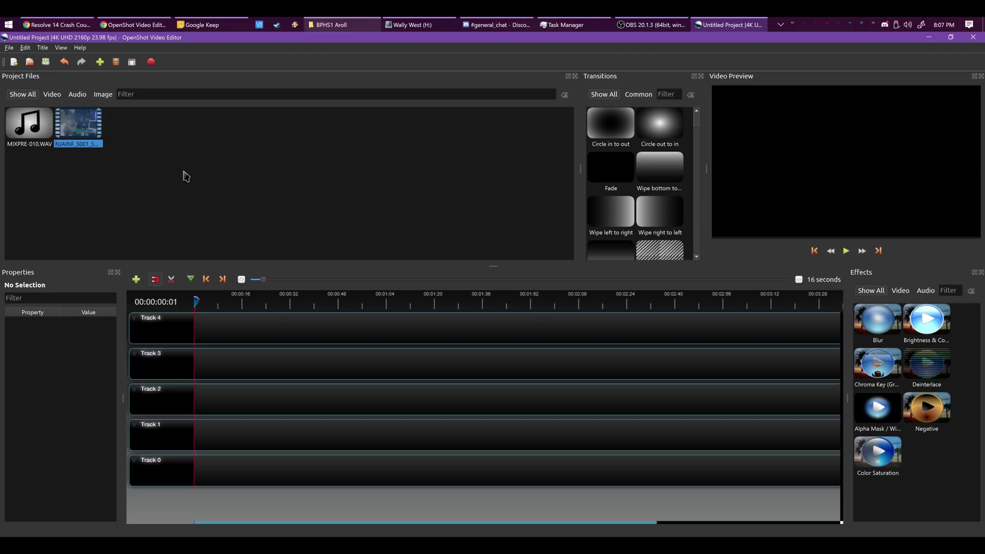
# Place NJAINF_S001_S001_T011.MOV at the start of Track 1 and MIXPRE-010.WAV on Track 0.
pyautogui.hotkey('alt', 'Tab')
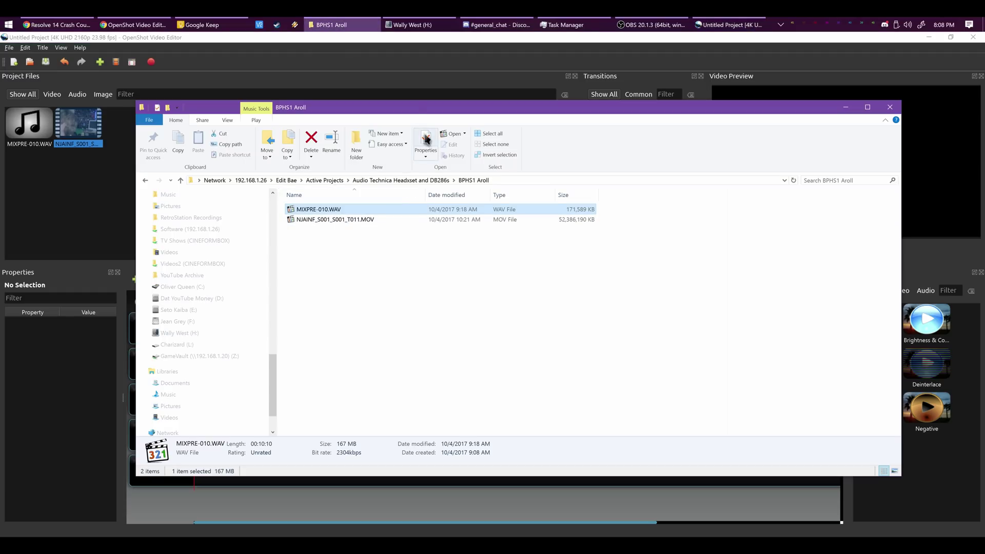
pyautogui.hotkey('alt', 'Tab')
pyautogui.moveTo(78, 123); pyautogui.dragTo(211, 425)
pyautogui.moveTo(210, 471); pyautogui.dragTo(216, 469)
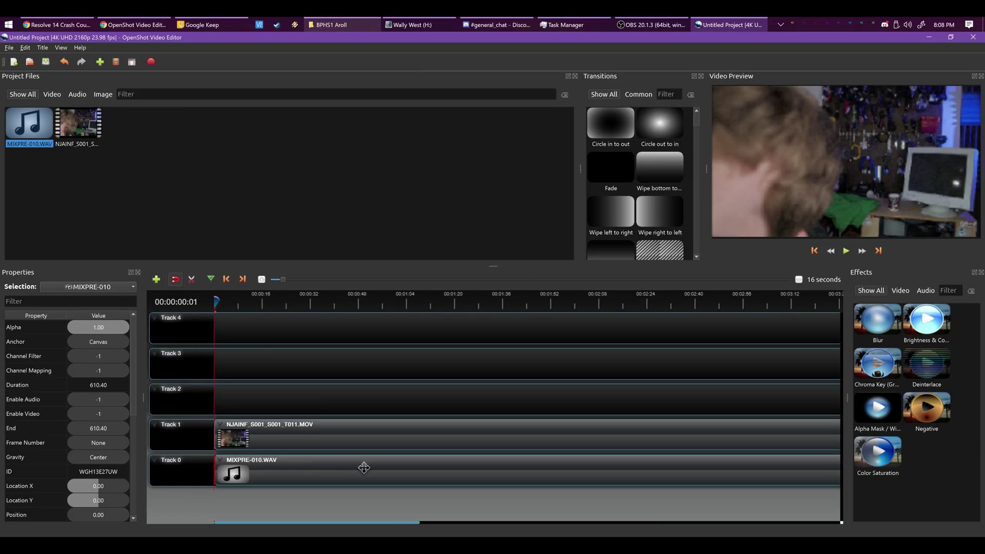
pyautogui.rightClick(275, 449)
pyautogui.click(410, 414)
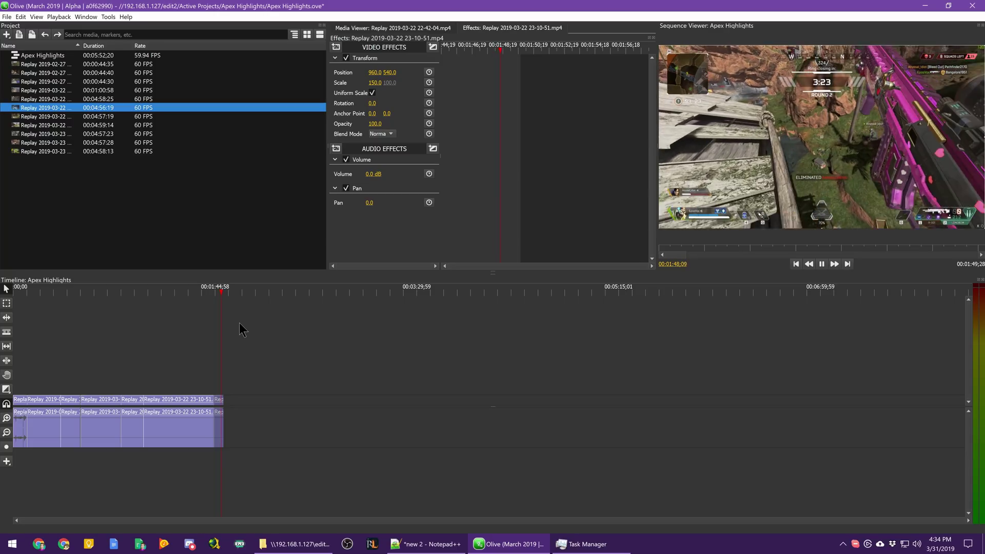
# Play from 00:01:44;19, split the last clip at 00:03:56;12, and ripple-remove the unwanted footage.
pyautogui.click(213, 293)
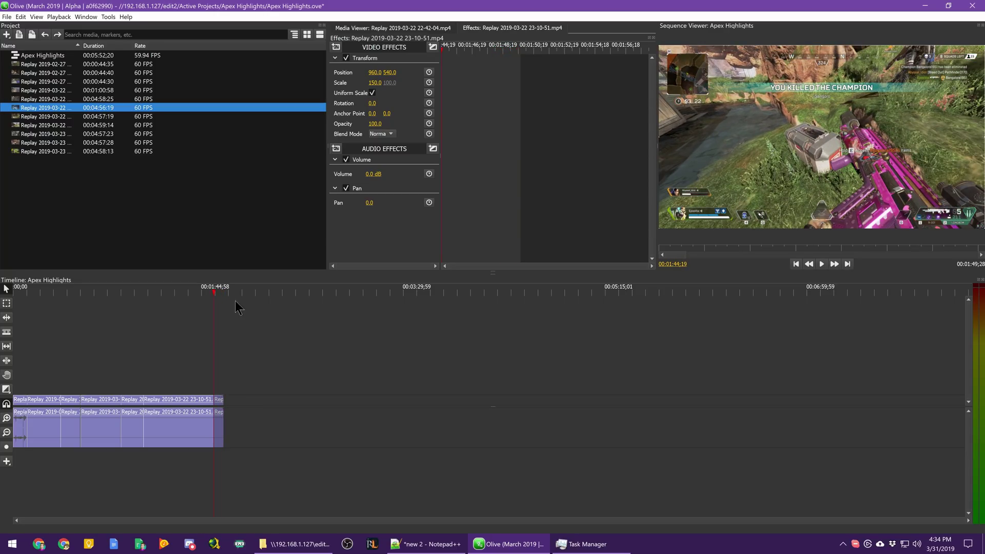
pyautogui.press('space')
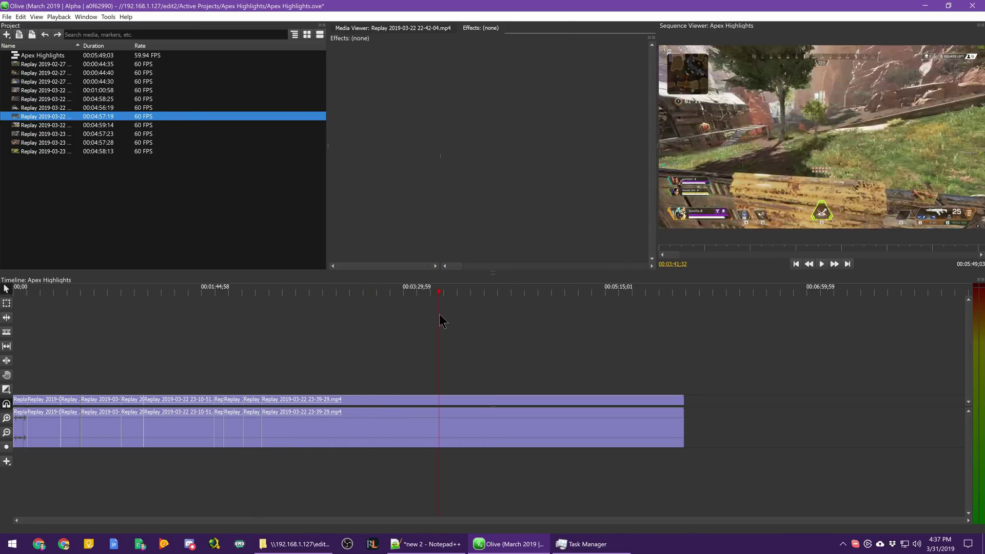
pyautogui.click(467, 292)
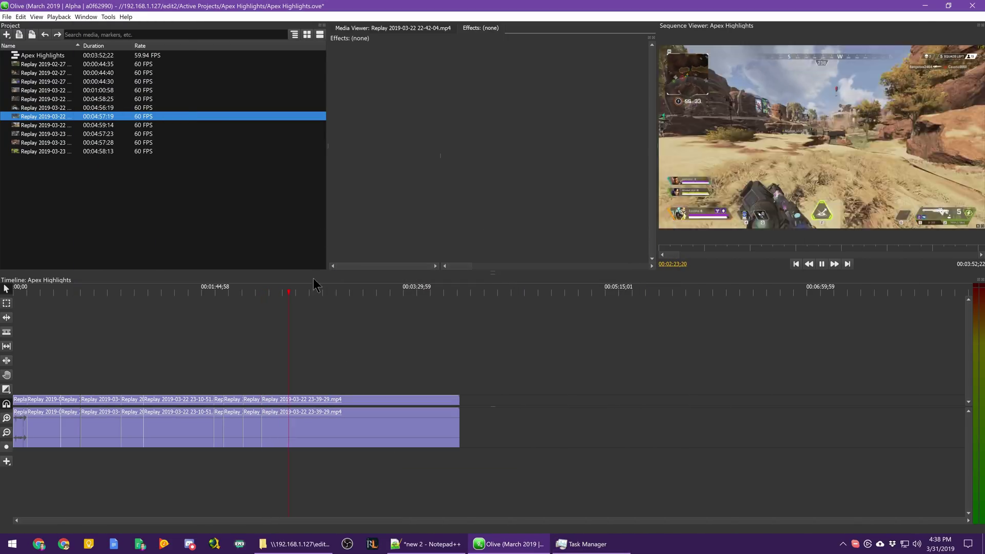
pyautogui.hotkey('ctrl', 'k')
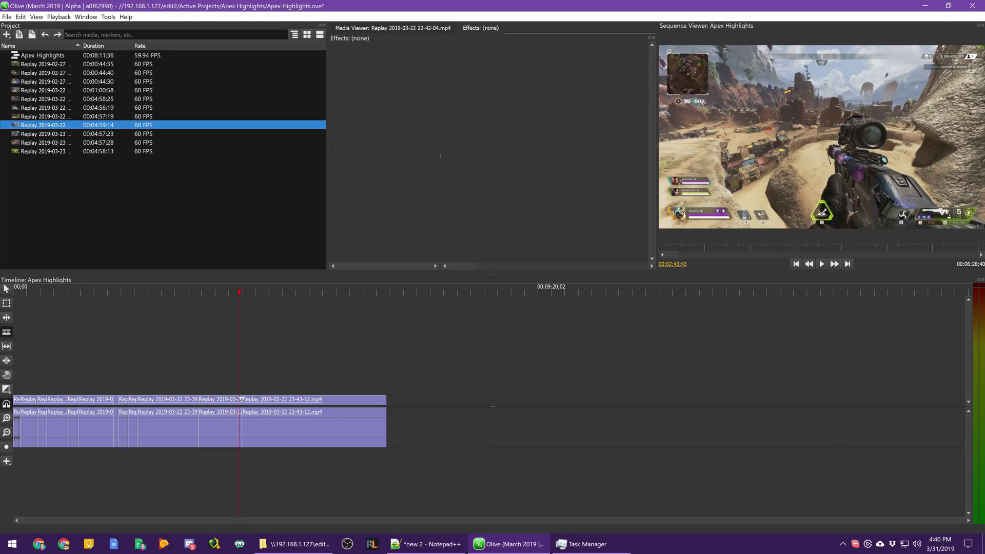
pyautogui.hotkey('ctrl', 'z')
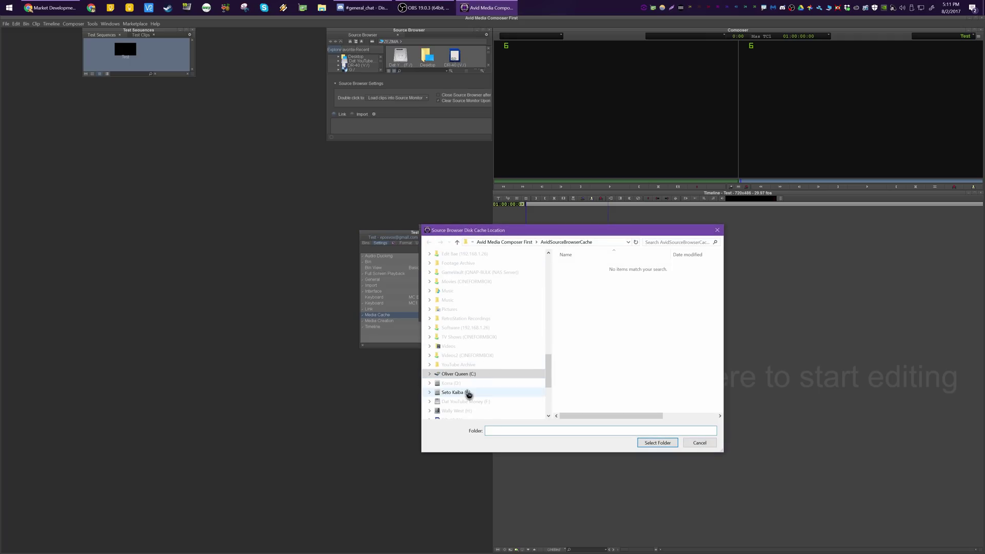
# Create an 'Avid Browser Cache' folder on the E: drive for the media cache.
pyautogui.click(468, 392)
pyautogui.rightClick(564, 315)
pyautogui.moveTo(487, 408)
pyautogui.click(450, 408)
pyautogui.write('Avid Browser Ca')
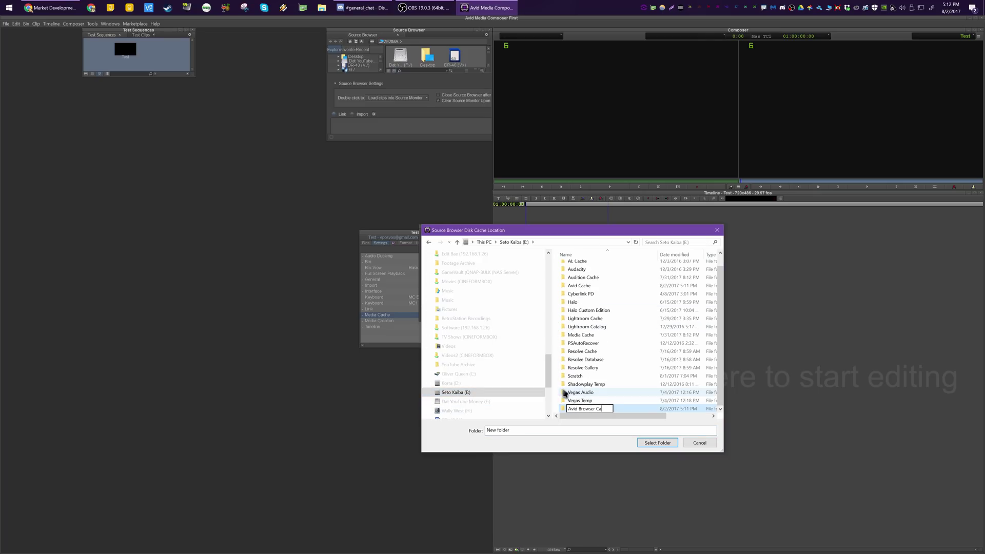
pyautogui.write('che')
pyautogui.press('Return')
pyautogui.press('Return')
# Apply the new media cache location and confirm deleting the cache in the old location.
pyautogui.click(505, 233)
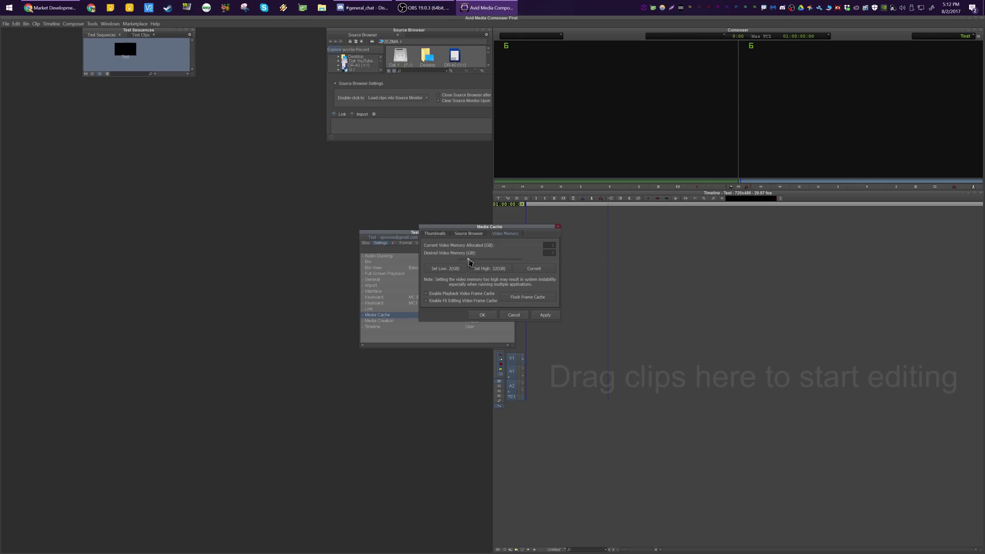
pyautogui.click(545, 314)
pyautogui.click(482, 315)
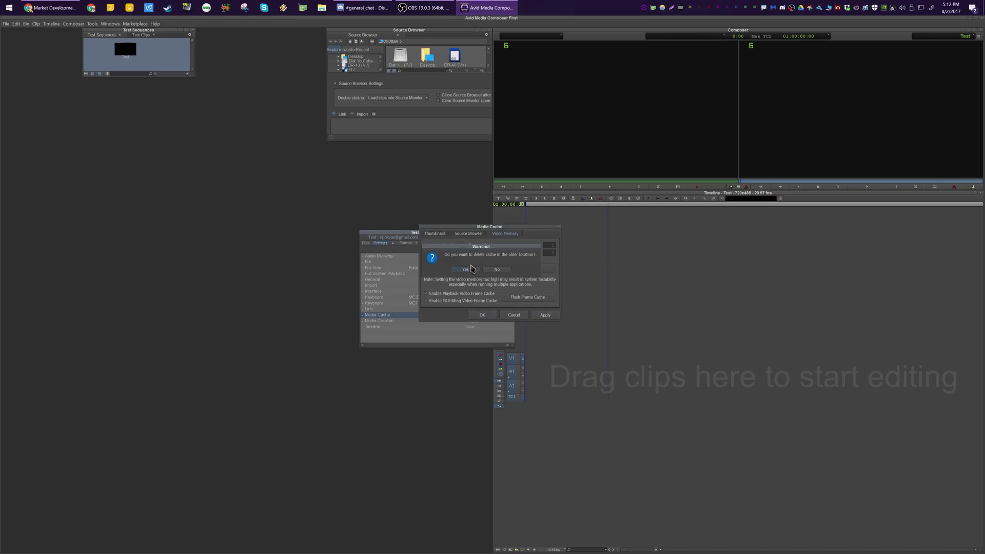
pyautogui.doubleClick(401, 314)
pyautogui.click(474, 314)
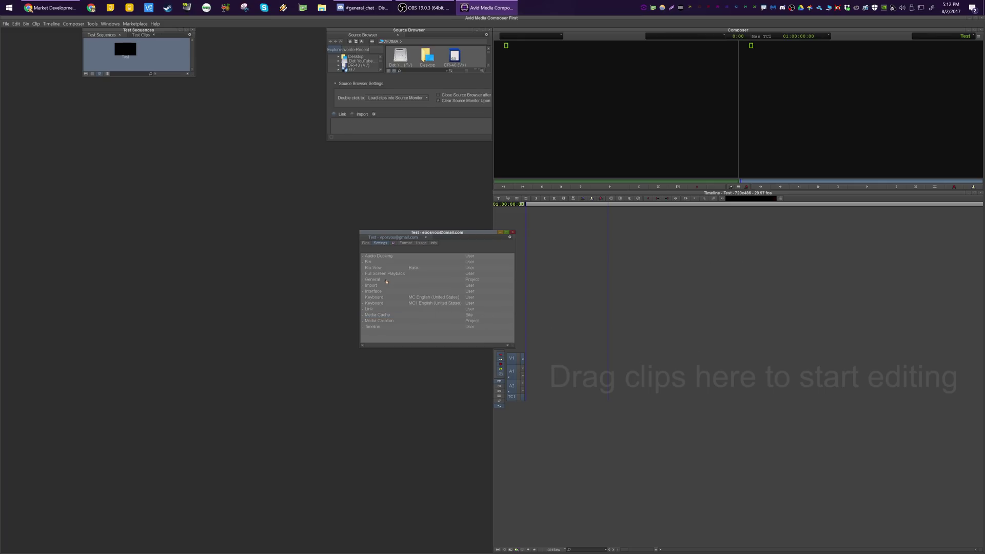
# Set the General temporary file directory to a new E:\Avid Temp folder.
pyautogui.doubleClick(464, 279)
pyautogui.click(528, 179)
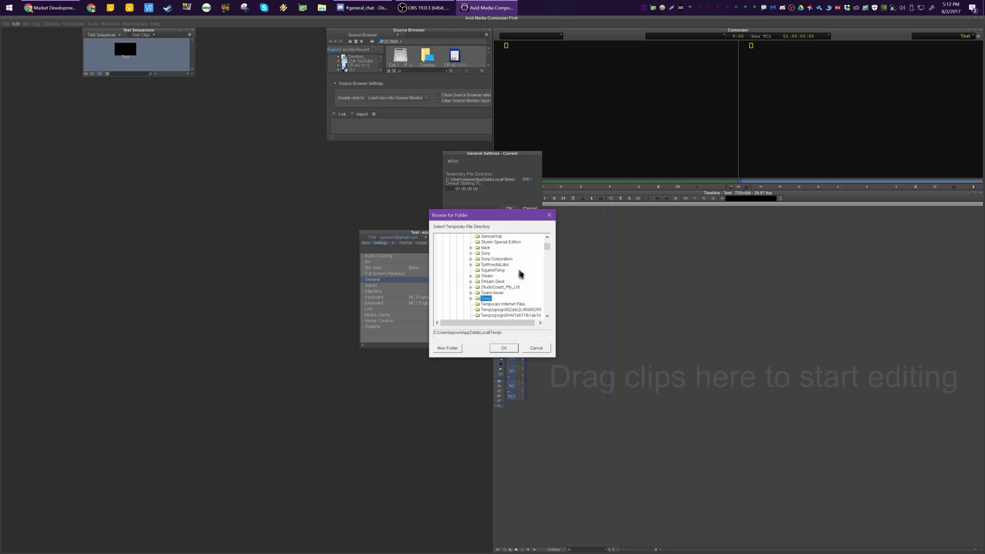
pyautogui.scroll(5, 521, 272)
pyautogui.click(447, 348)
pyautogui.write('Avid')
pyautogui.press('Return')
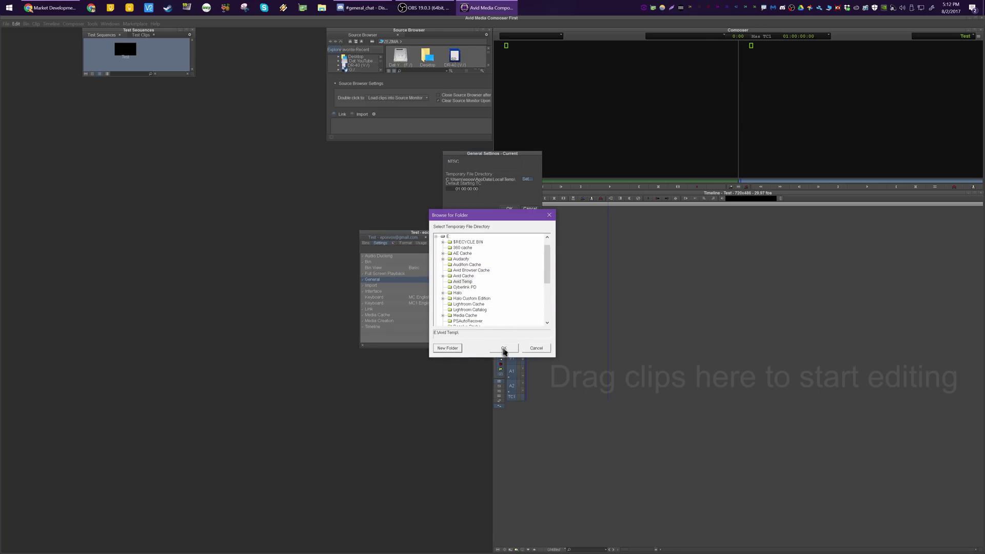
pyautogui.click(503, 347)
pyautogui.press('Return')
# Review the Interface, Media Creation and Import settings, closing each without changes.
pyautogui.doubleClick(469, 291)
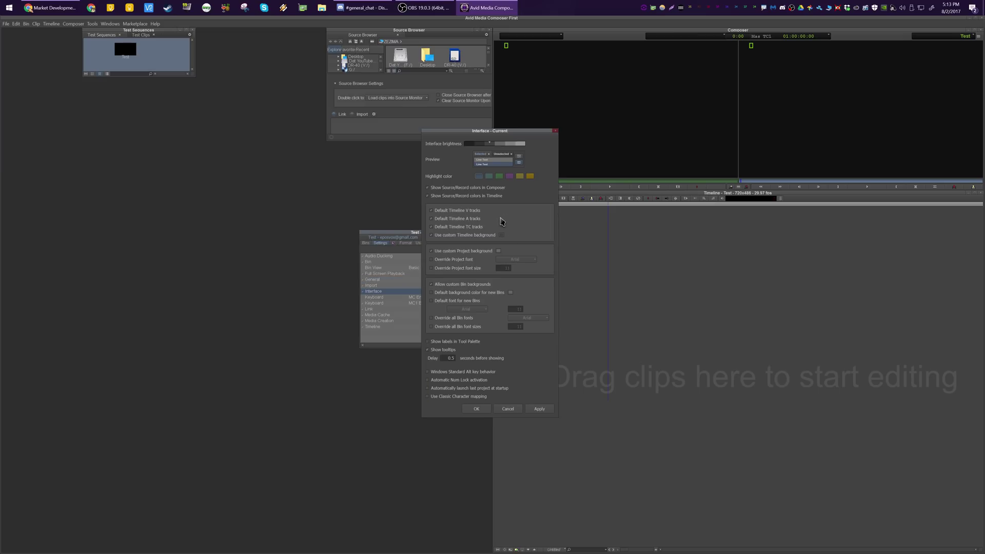
pyautogui.press('Return')
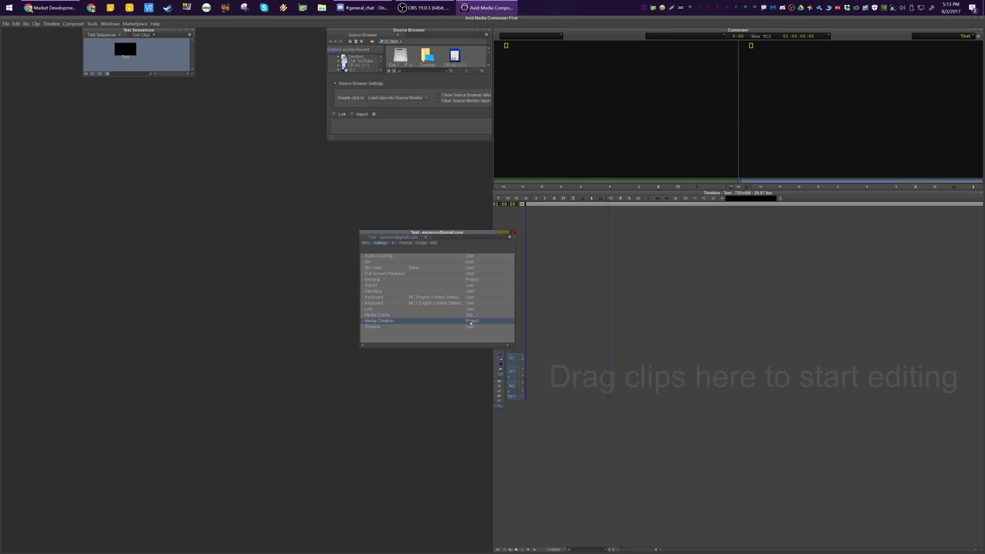
pyautogui.doubleClick(471, 323)
pyautogui.click(508, 159)
pyautogui.click(508, 162)
pyautogui.click(539, 218)
pyautogui.doubleClick(481, 286)
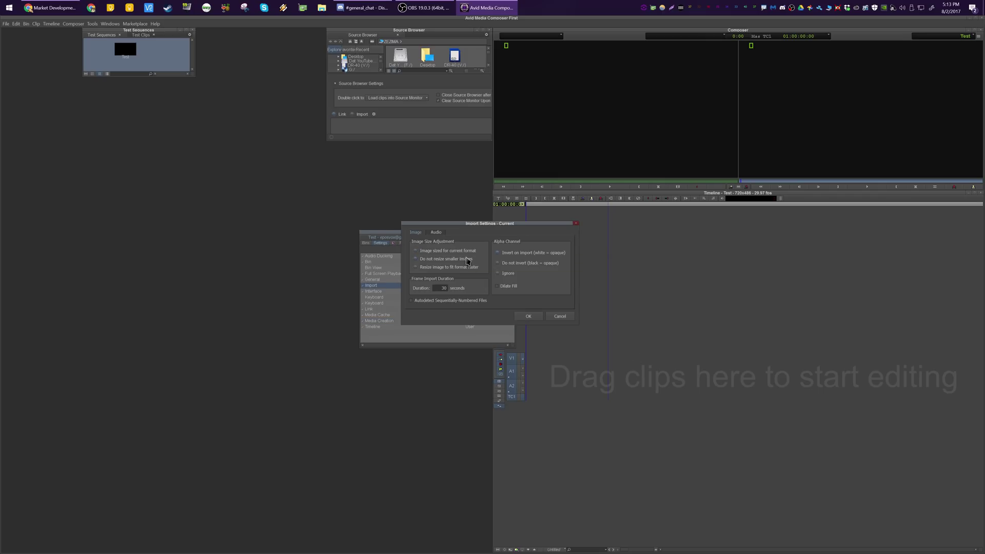
pyautogui.click(438, 232)
pyautogui.click(527, 315)
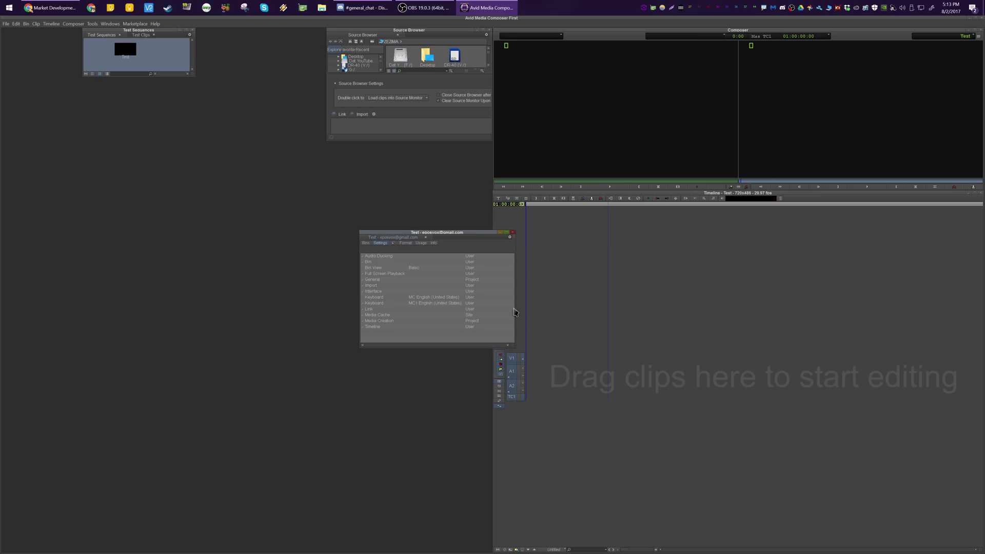
# Browse the project's Format, Bins and Info tabs, then close it and open the Test project.
pyautogui.click(406, 243)
pyautogui.click(380, 243)
pyautogui.click(365, 243)
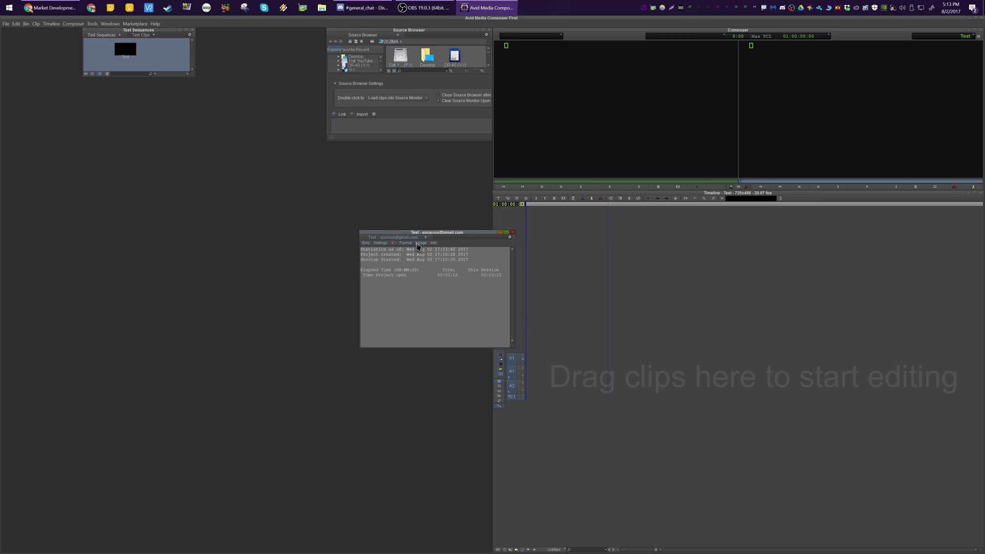
pyautogui.click(433, 242)
pyautogui.click(512, 231)
pyautogui.click(538, 256)
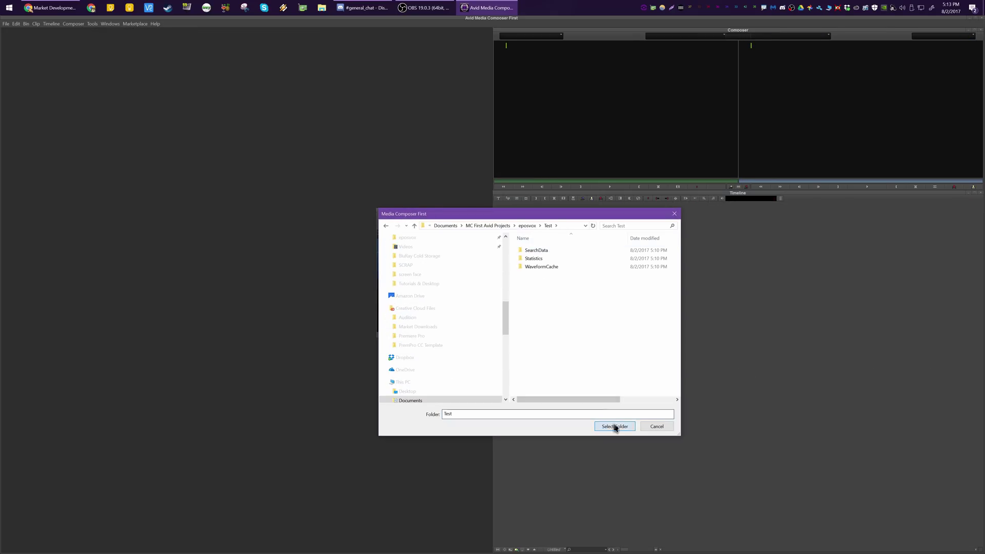
pyautogui.click(617, 426)
pyautogui.click(499, 232)
# Switch to Single View Editing, with the record monitor on the right half and timeline on the left.
pyautogui.click(16, 24)
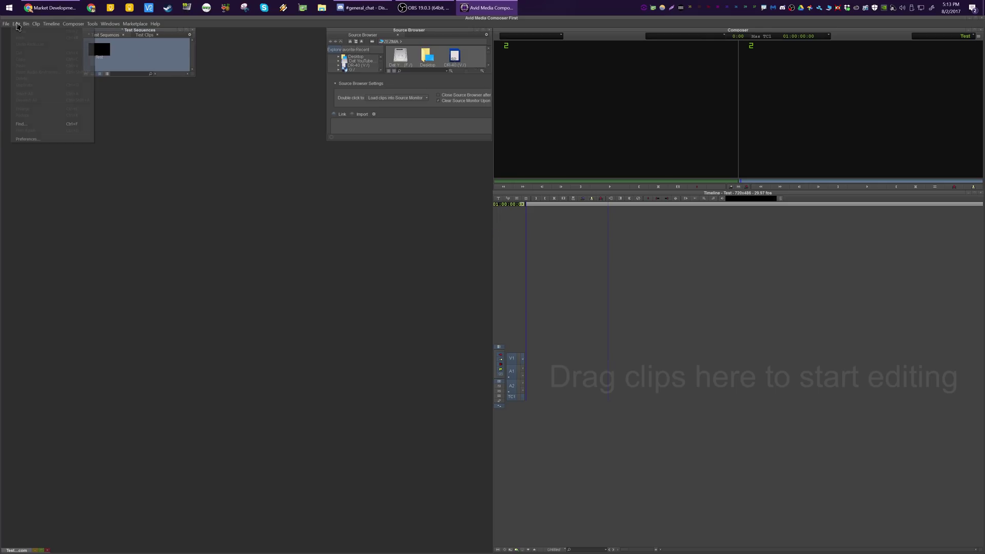
pyautogui.click(32, 70)
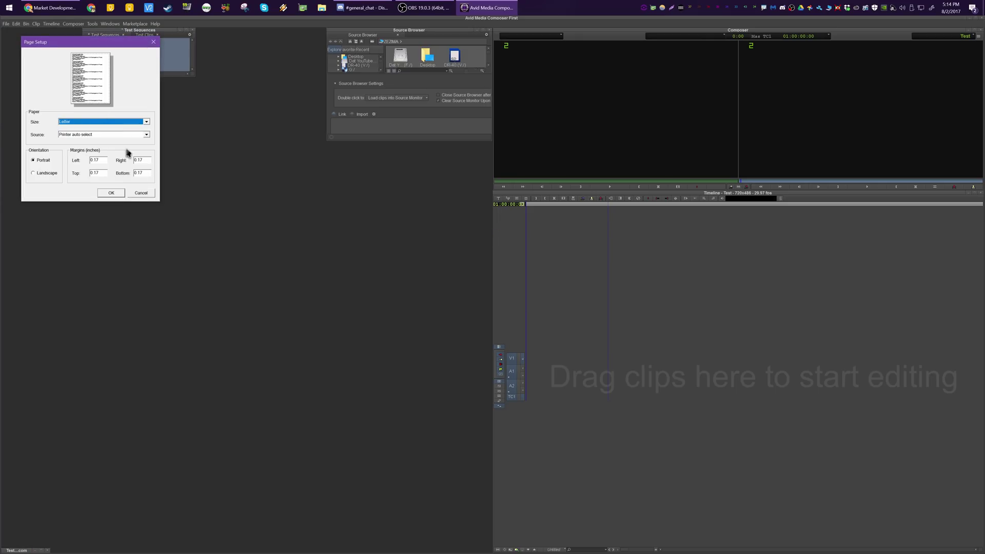
pyautogui.press('Escape')
pyautogui.click(16, 24)
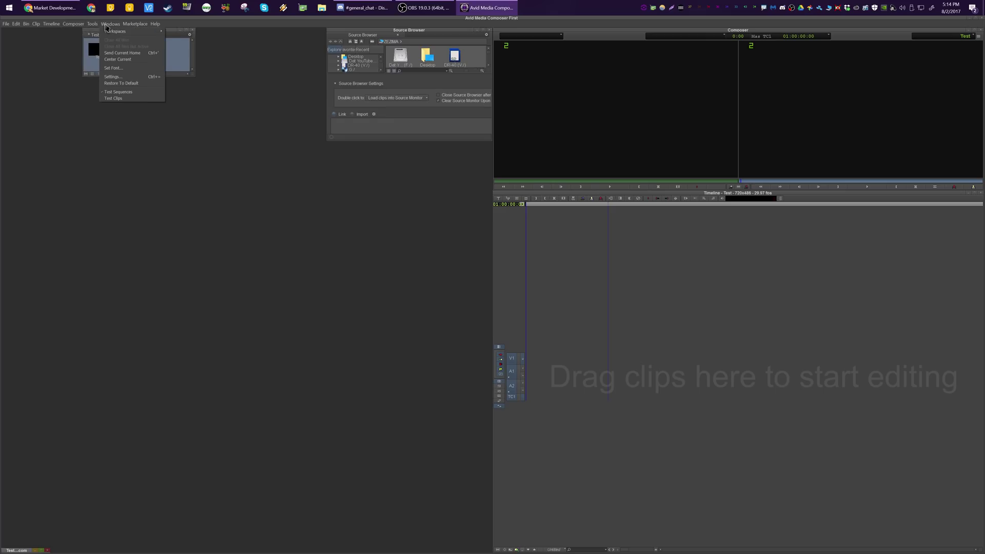
pyautogui.moveTo(115, 35)
pyautogui.click(188, 33)
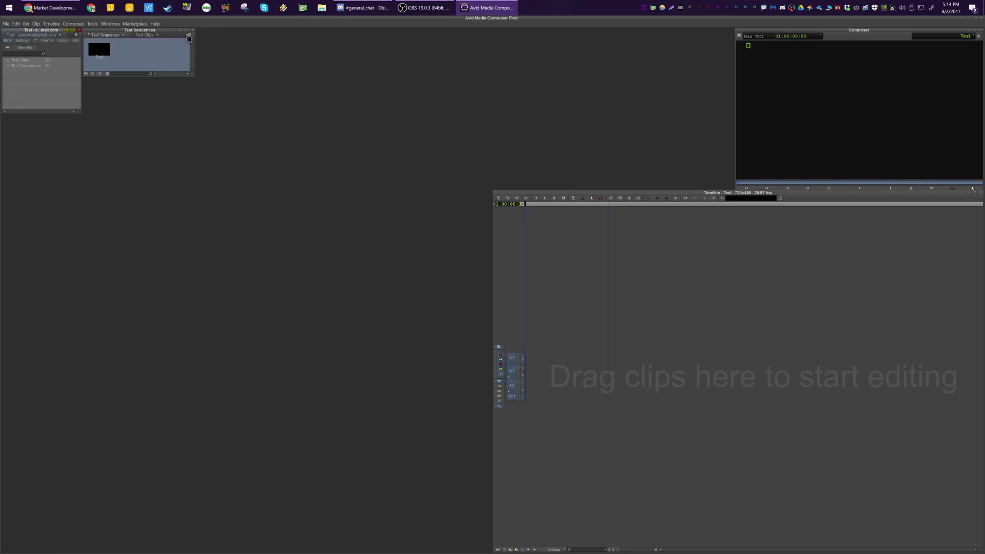
pyautogui.moveTo(735, 194); pyautogui.dragTo(491, 331)
pyautogui.moveTo(621, 261); pyautogui.dragTo(129, 263)
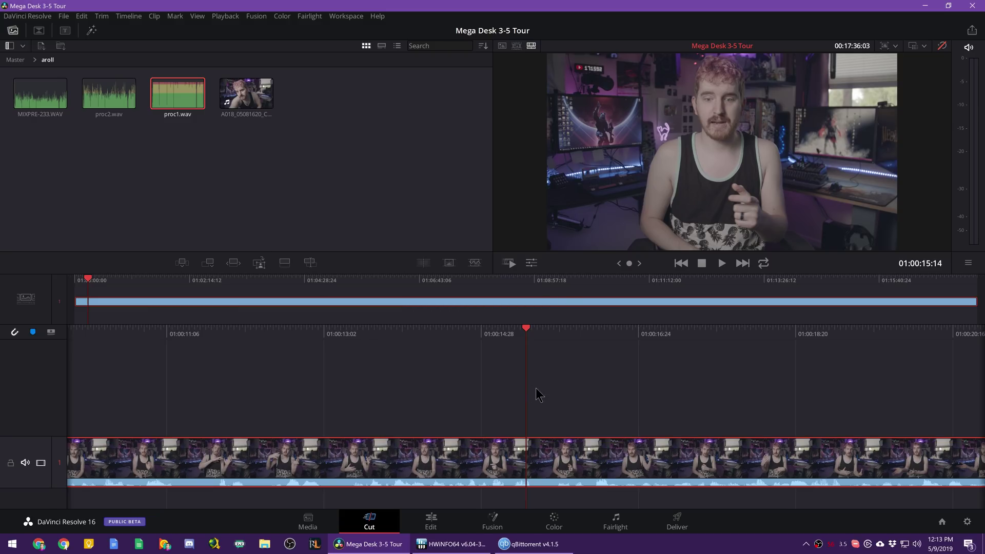
# Browse the Timeline command shortcuts in Keyboard Customization and close it without changes.
pyautogui.click(64, 16)
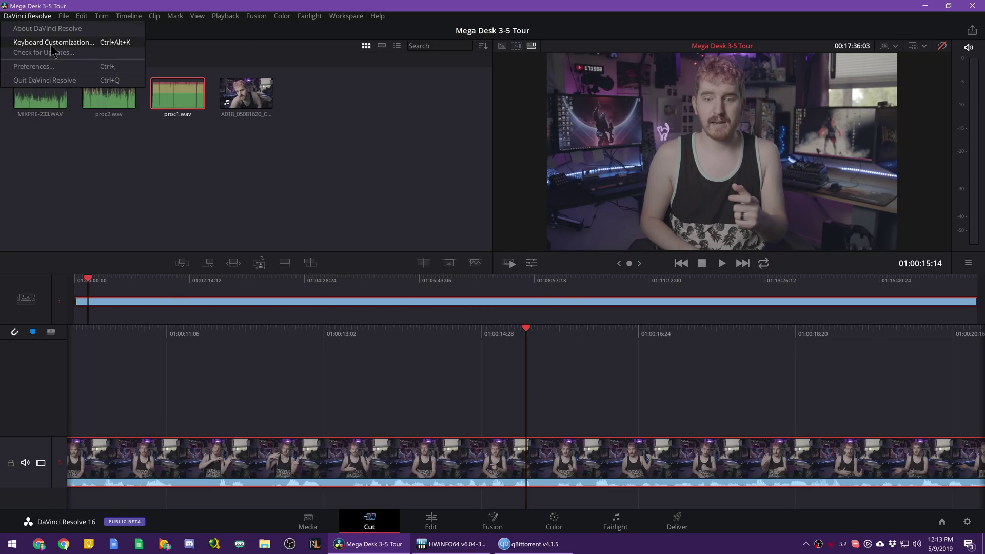
pyautogui.click(46, 40)
pyautogui.click(371, 170)
pyautogui.scroll(-3, 488, 314)
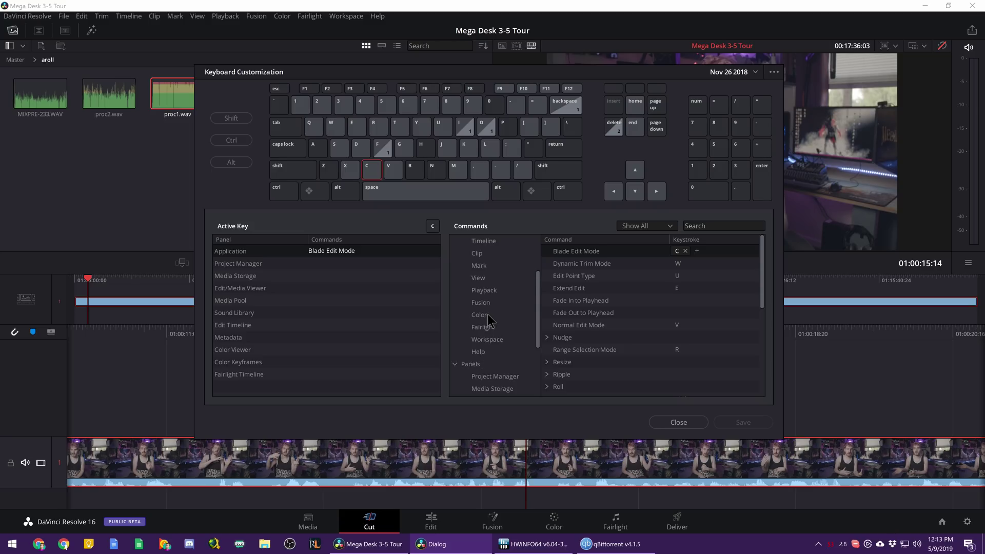
pyautogui.click(490, 277)
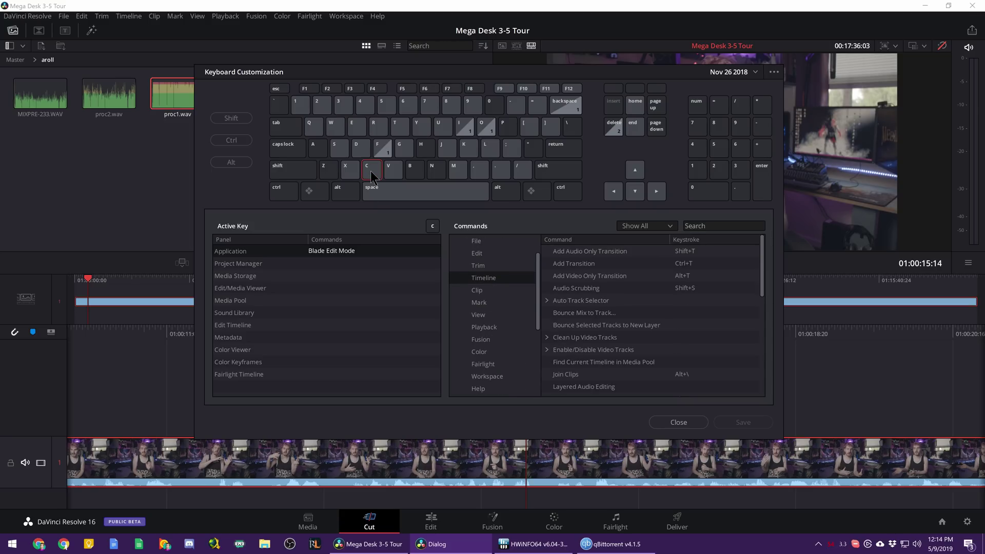
pyautogui.click(705, 422)
# Apply an edit from the clip's context menu and play the timeline.
pyautogui.rightClick(534, 448)
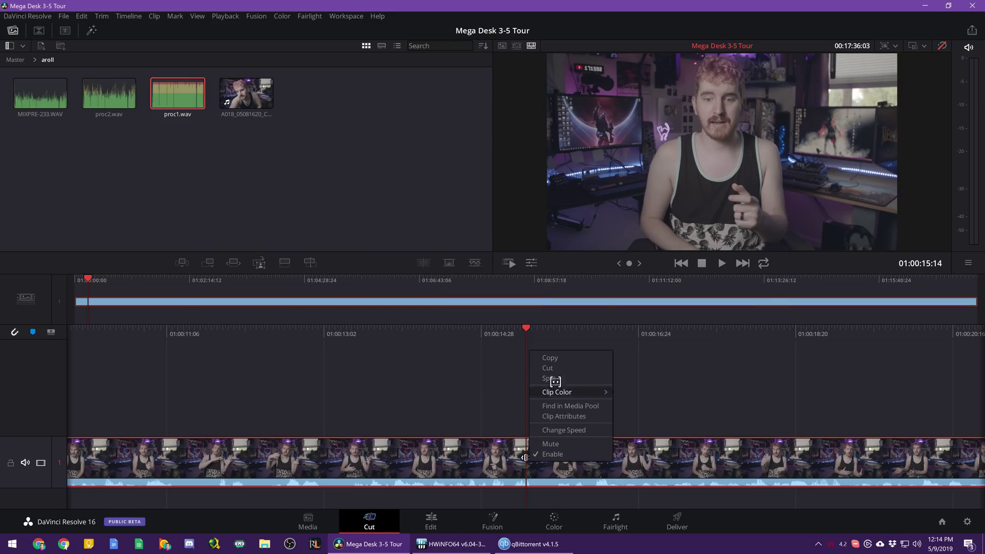
pyautogui.click(554, 380)
pyautogui.press('space')
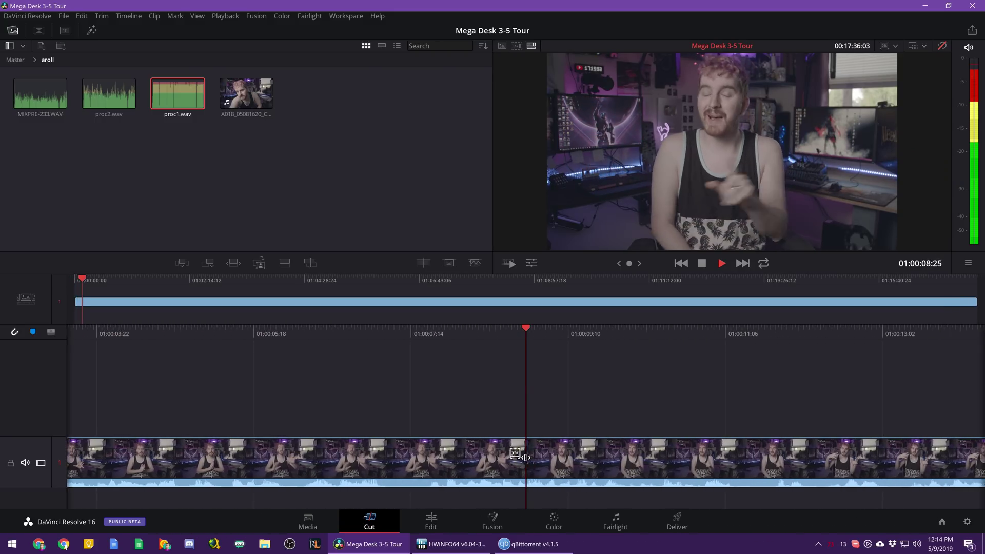
pyautogui.rightClick(554, 448)
pyautogui.moveTo(600, 380)
# Search 'split' in Keyboard Customization and save the new Split Clip shortcut.
pyautogui.click(27, 16)
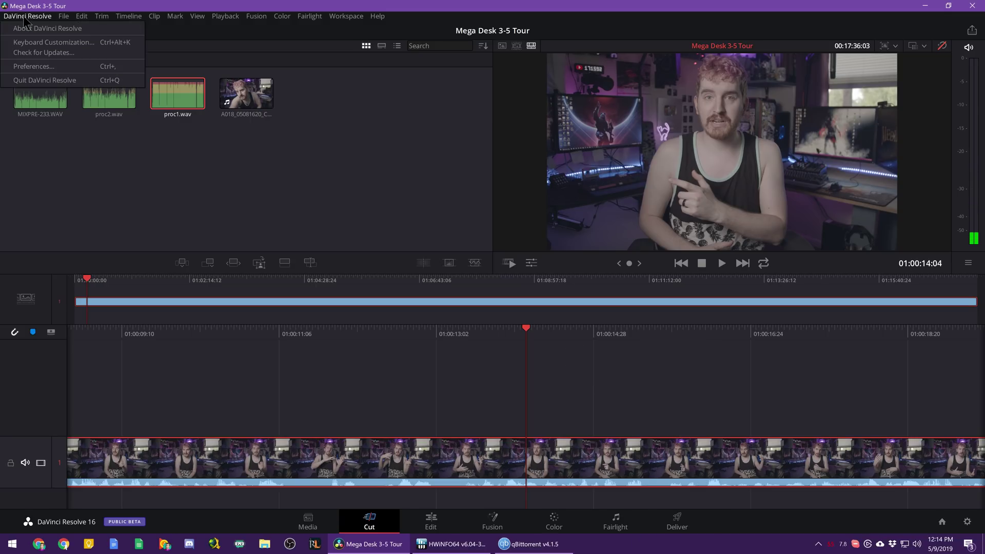
pyautogui.click(36, 34)
pyautogui.click(728, 225)
pyautogui.write('split')
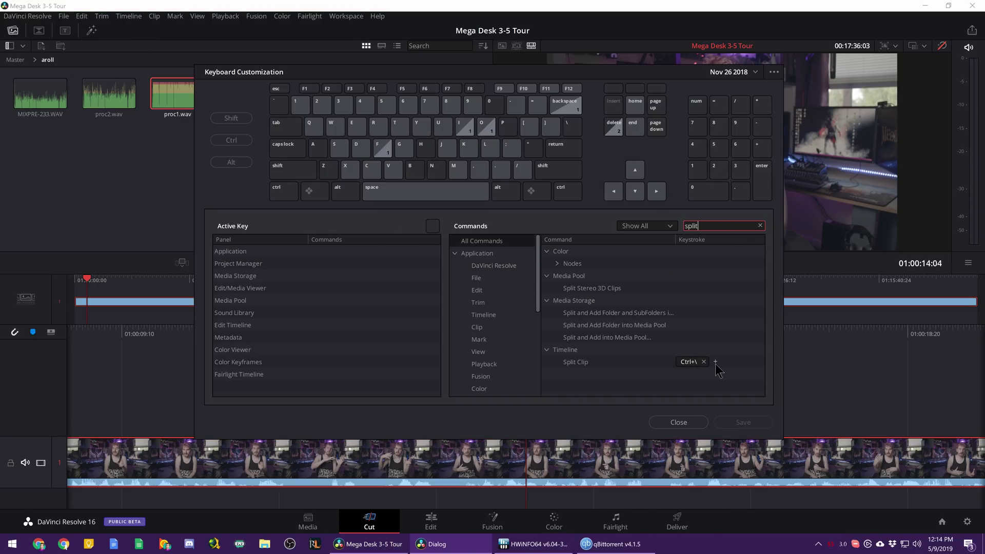
pyautogui.click(743, 422)
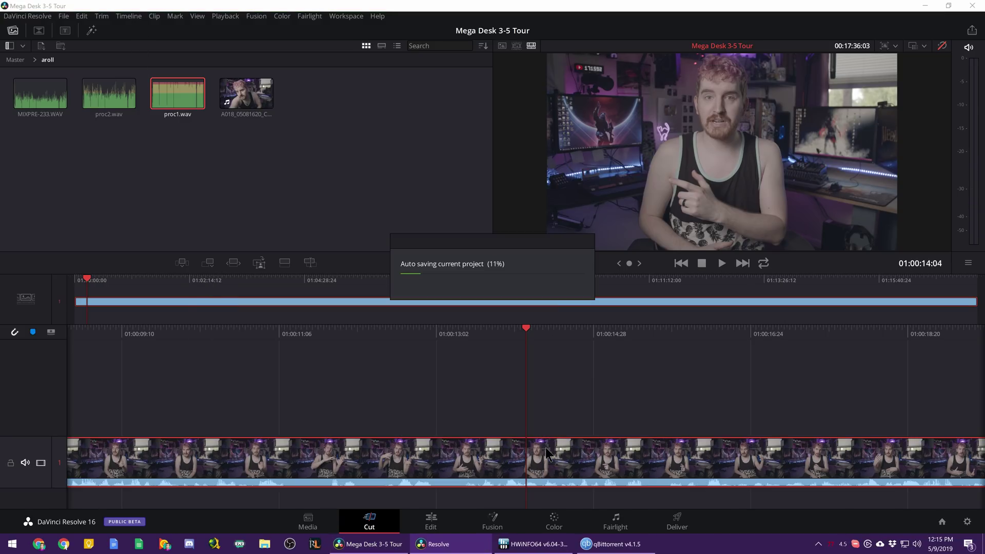
# Split the interview clip at the current frame and review the playback from the start.
pyautogui.press('space')
pyautogui.hotkey('ctrl', '\\')
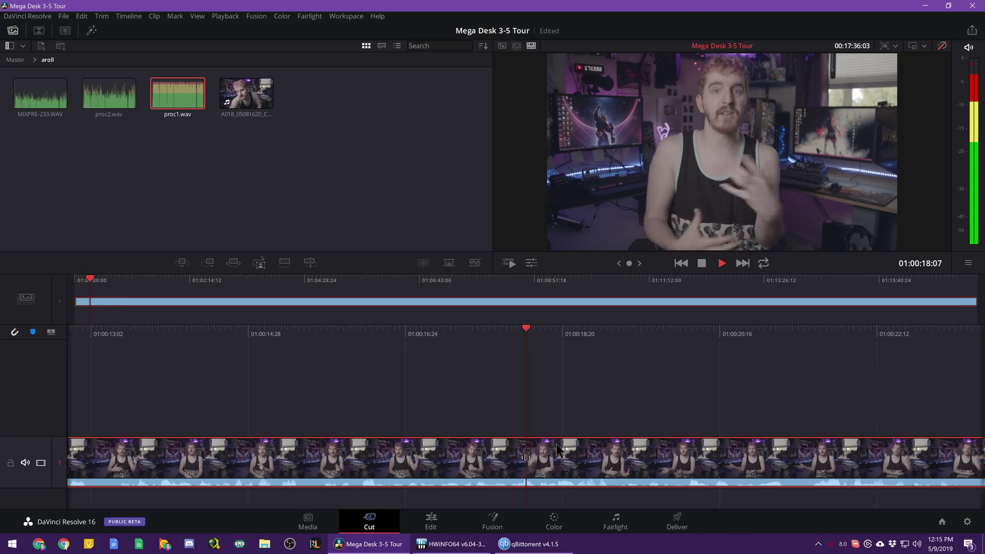
pyautogui.press('space')
pyautogui.rightClick(512, 391)
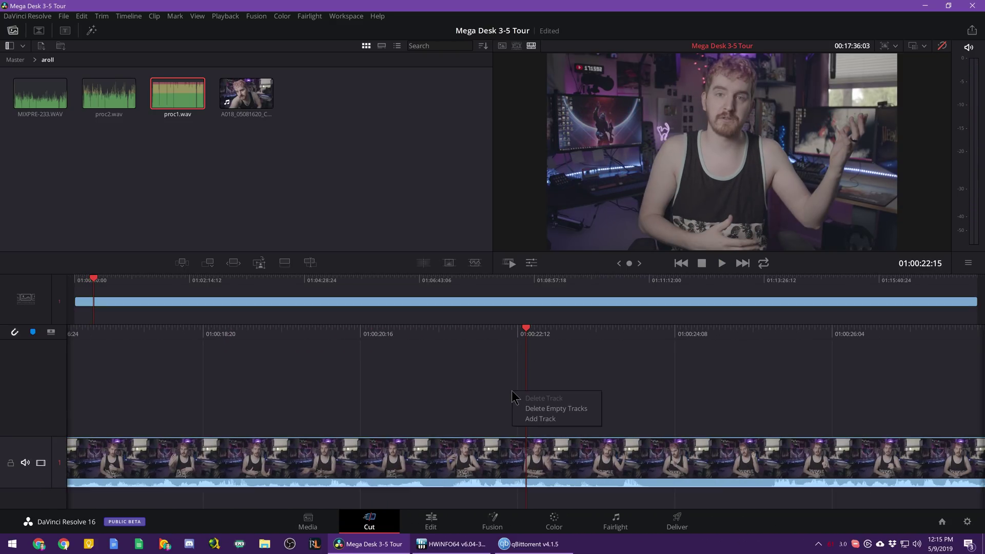
pyautogui.click(509, 263)
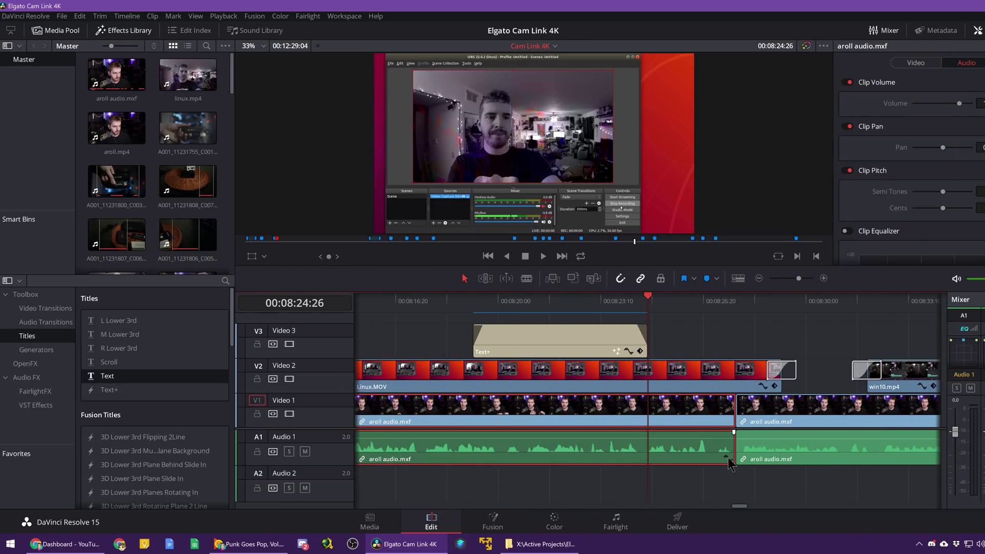
# Show the aroll audio clip's volume curve and raise its level.
pyautogui.click(726, 457)
pyautogui.doubleClick(725, 457)
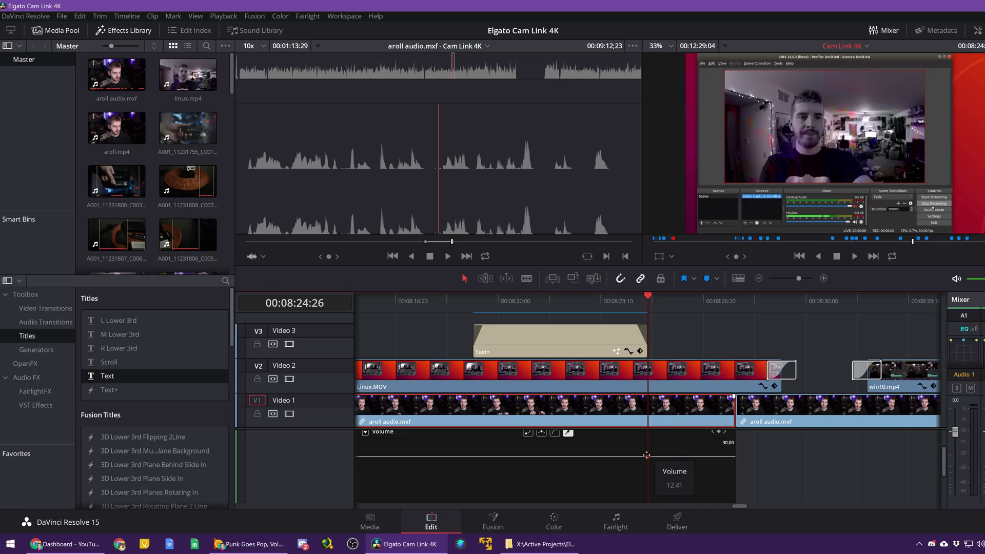
pyautogui.moveTo(536, 481); pyautogui.dragTo(536, 465)
# Find the specs.png graphic near 00:08:24 and open its properties in the Inspector.
pyautogui.moveTo(620, 302)
pyautogui.mouseDown()
pyautogui.moveTo(605, 301)
pyautogui.moveTo(627, 303)
pyautogui.mouseUp()
pyautogui.scroll(2, 686, 441)
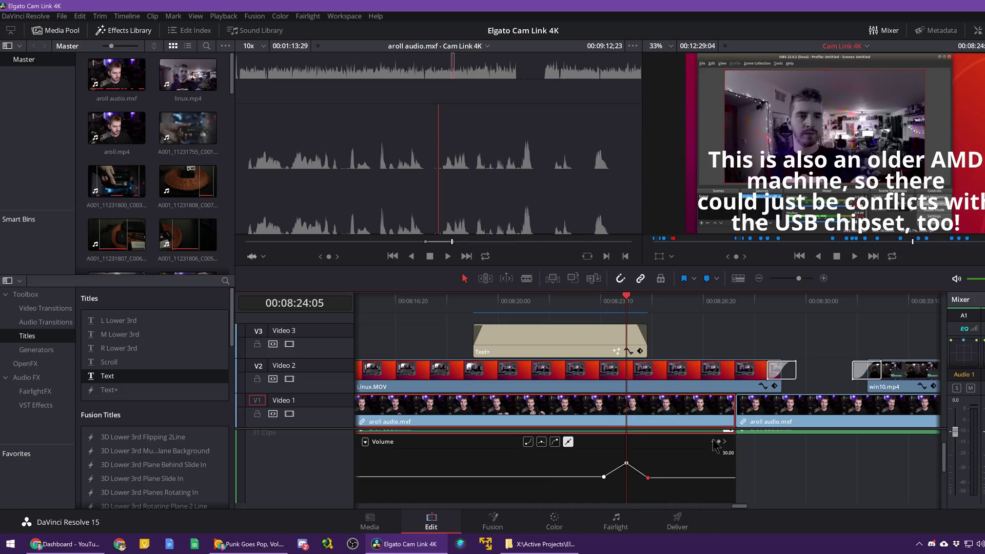
pyautogui.hscroll(6, 624, 386)
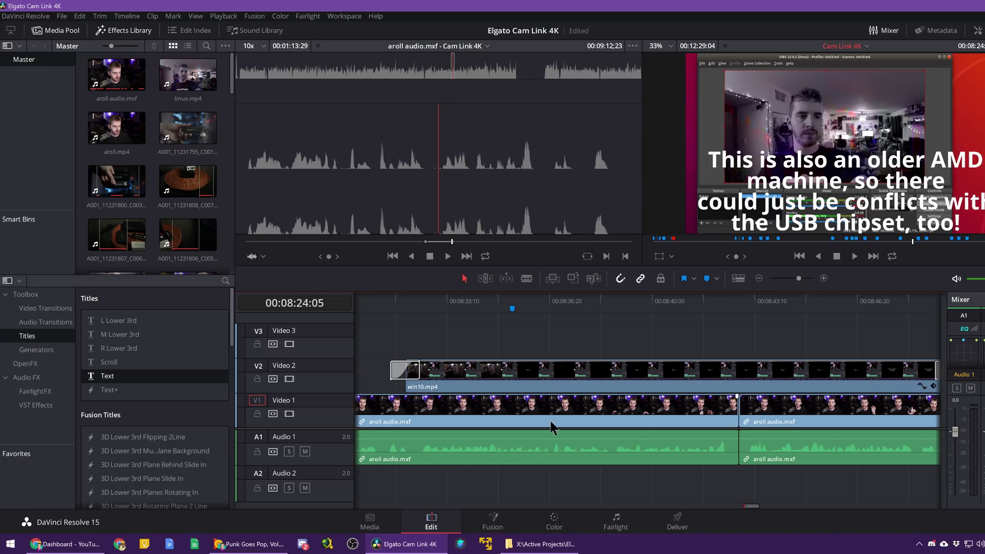
pyautogui.scroll(-4, 568, 308)
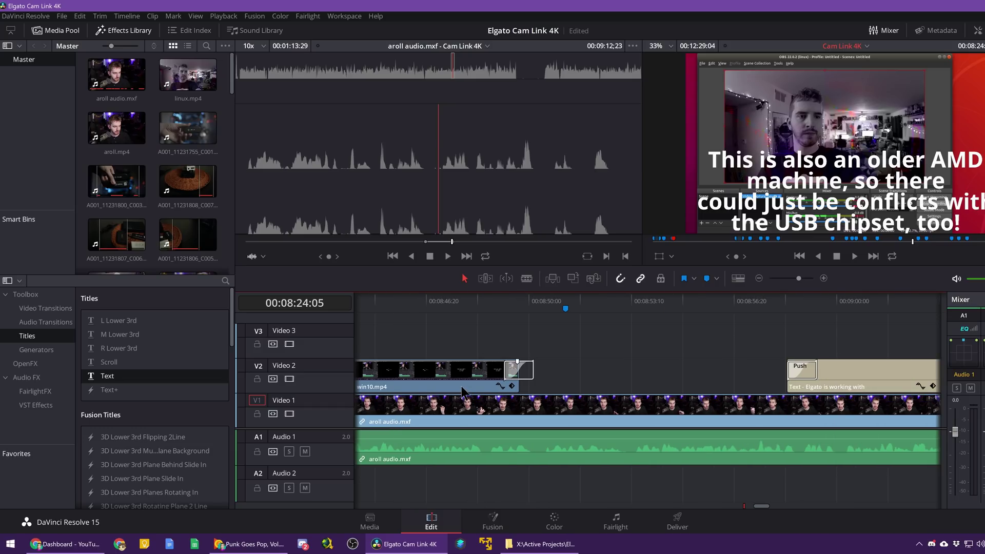
pyautogui.click(568, 308)
pyautogui.scroll(5, 567, 308)
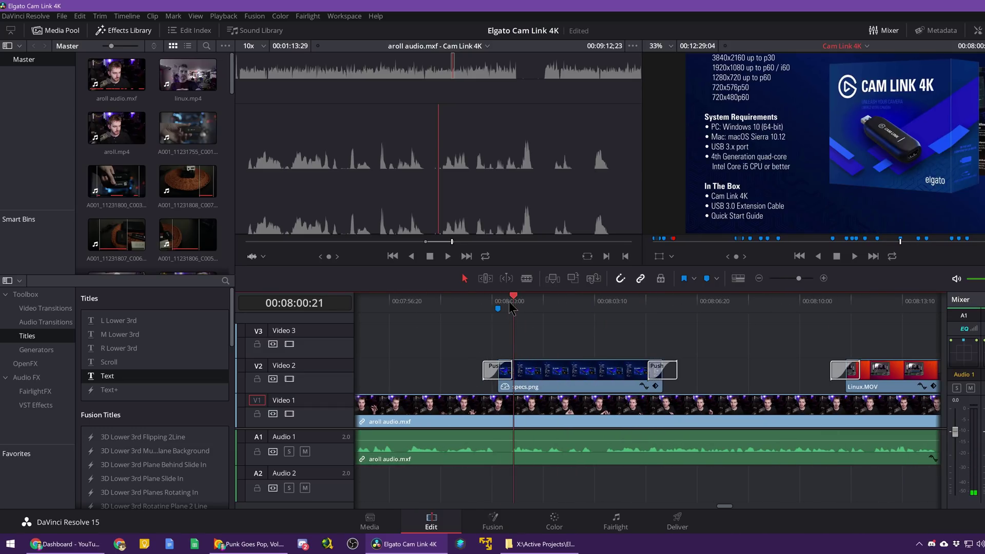
pyautogui.click(977, 31)
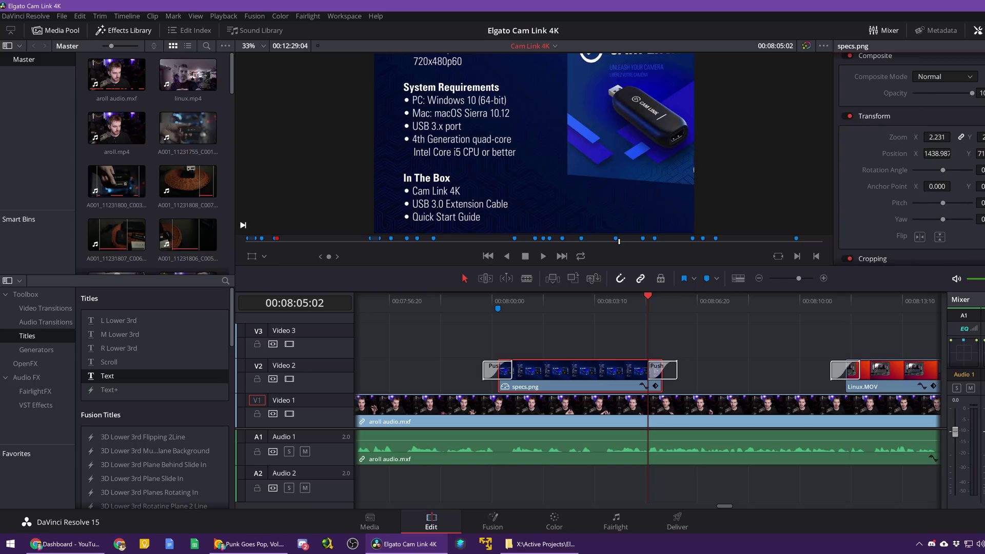
# Turn off Dynamic Zoom on the specs.png graphic.
pyautogui.scroll(-4, 848, 192)
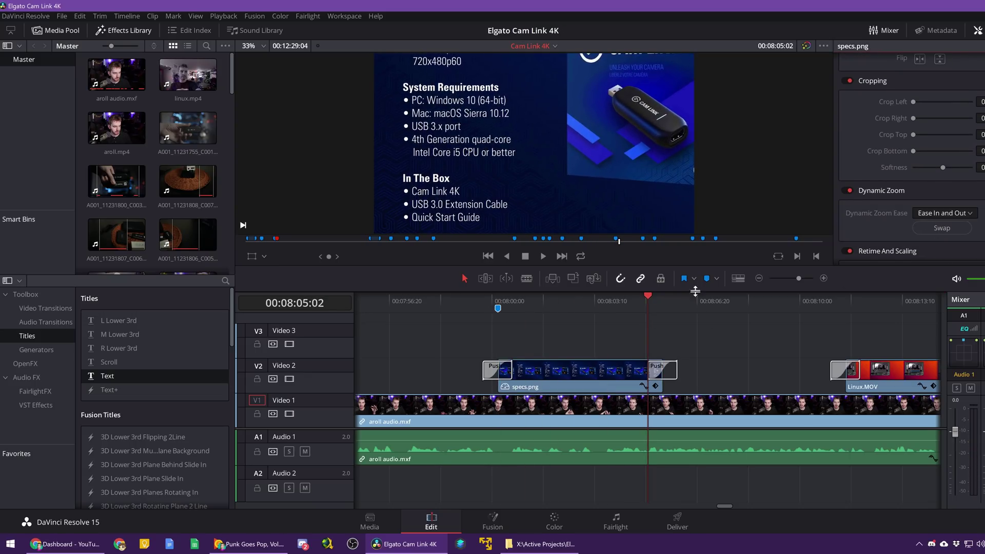
pyautogui.click(513, 300)
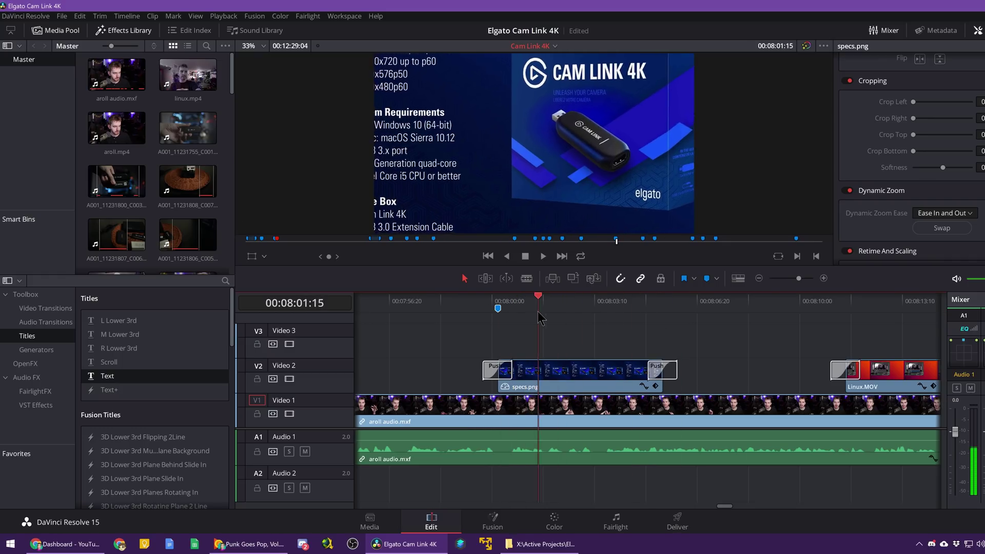
pyautogui.press('Down')
pyautogui.click(849, 190)
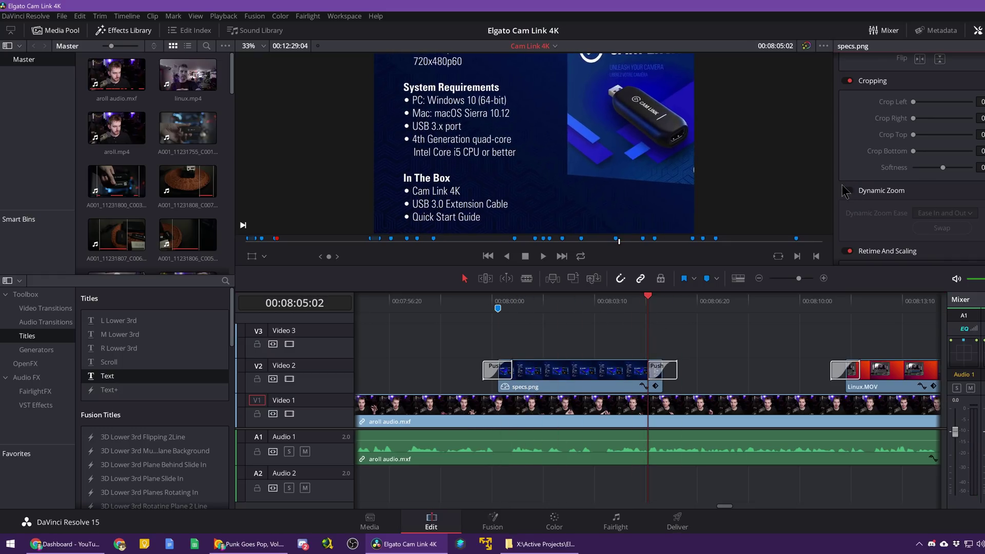
pyautogui.scroll(5, 867, 193)
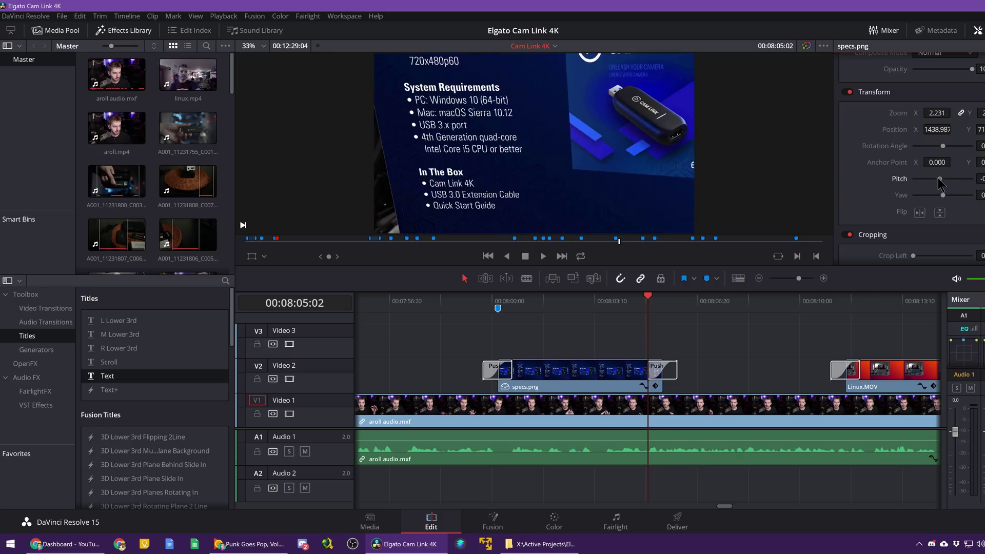
pyautogui.scroll(-4, 890, 196)
pyautogui.scroll(-5, 891, 197)
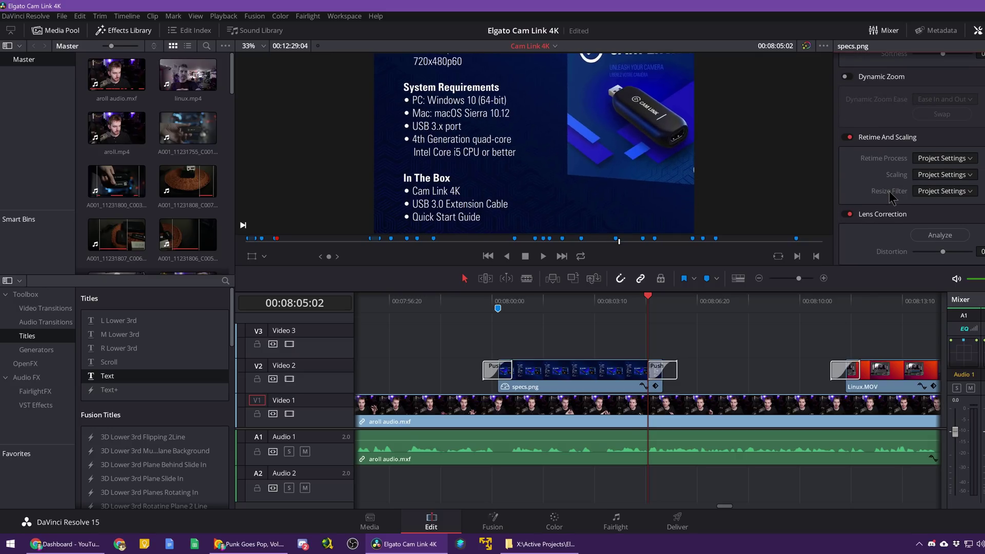
# On the Color page, go to the clip's start and drag Motion Blur up to 1.4.
pyautogui.hotkey('shift', '6')
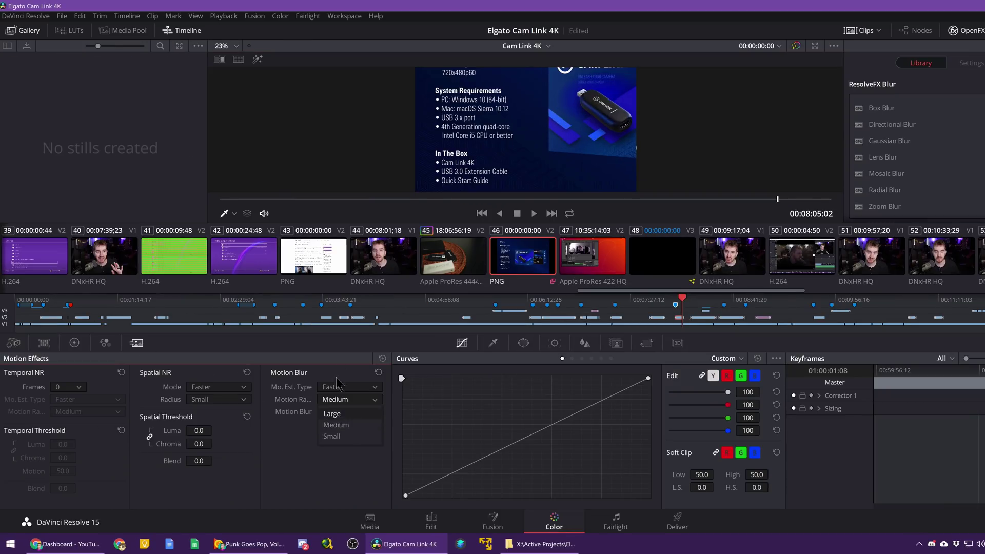
pyautogui.click(680, 302)
pyautogui.press('Up')
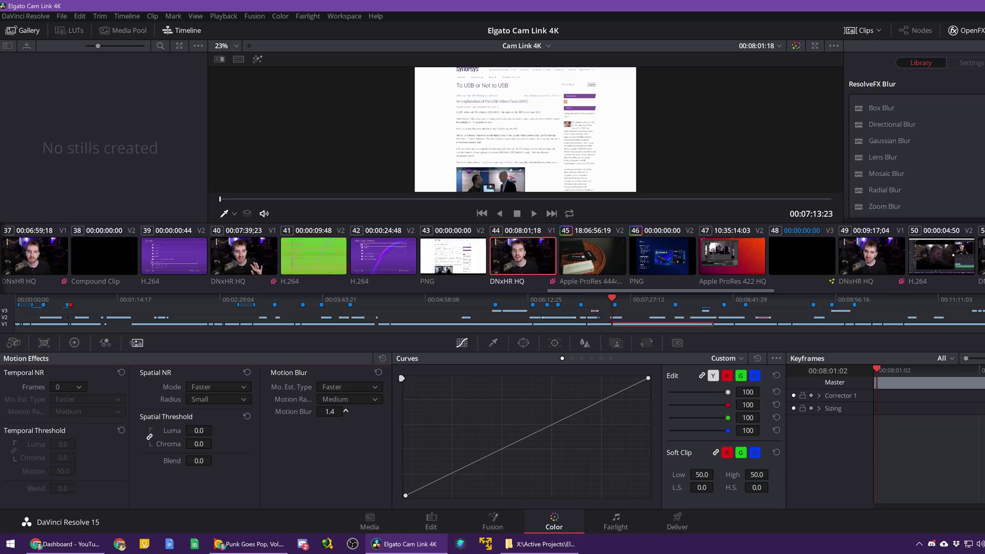
pyautogui.moveTo(330, 411); pyautogui.dragTo(345, 410)
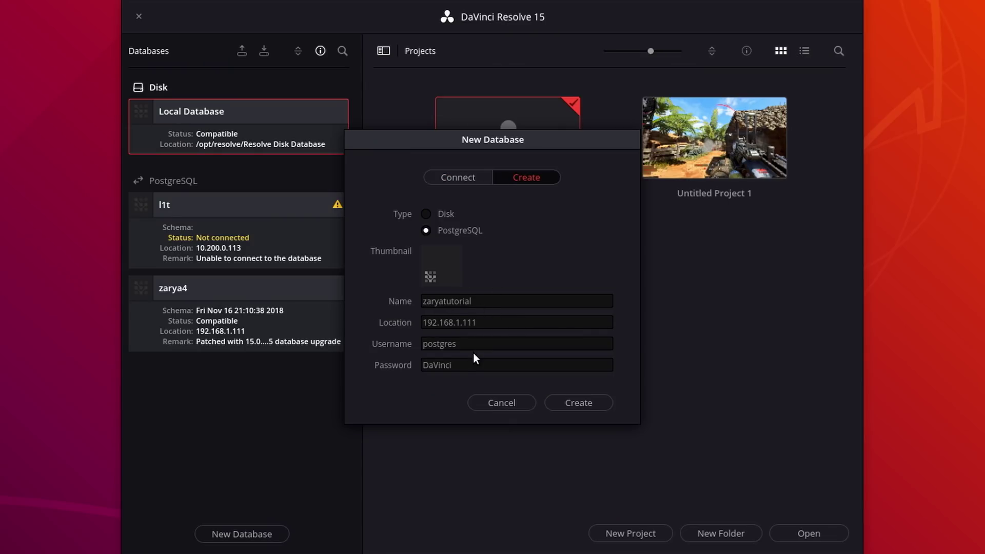
# Create the zaryatutorial database, review Decode Options and Media Storage, then switch to the Deliver page.
pyautogui.click(567, 405)
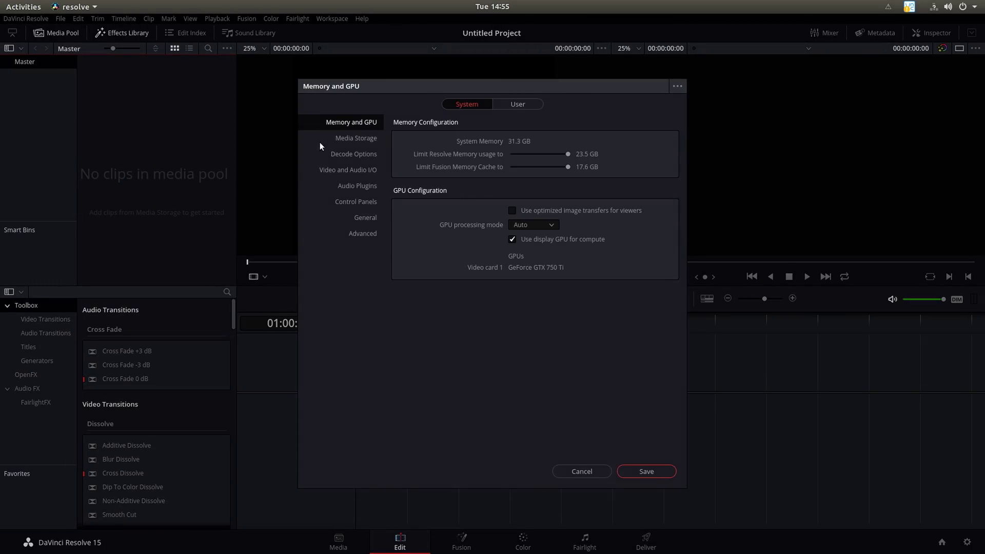
pyautogui.click(339, 154)
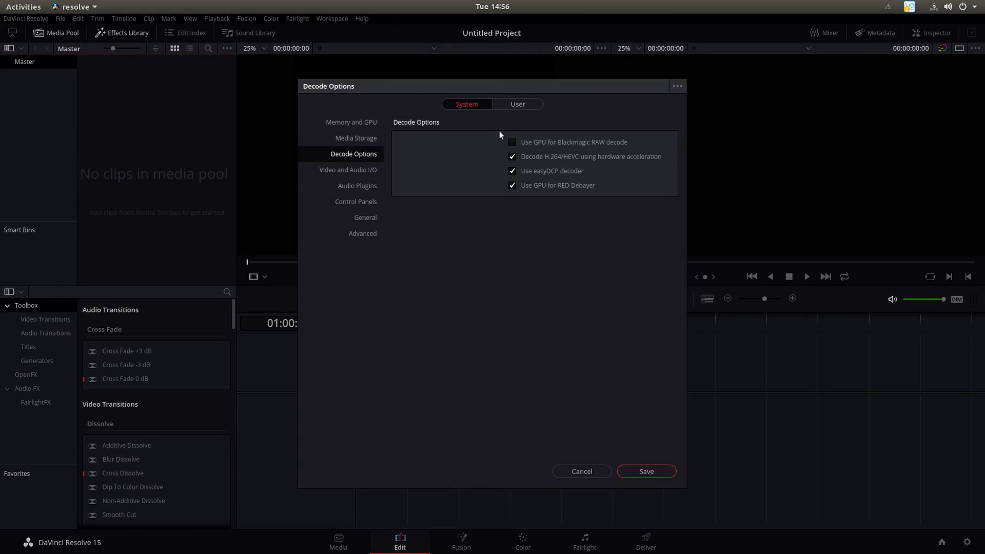
pyautogui.click(328, 140)
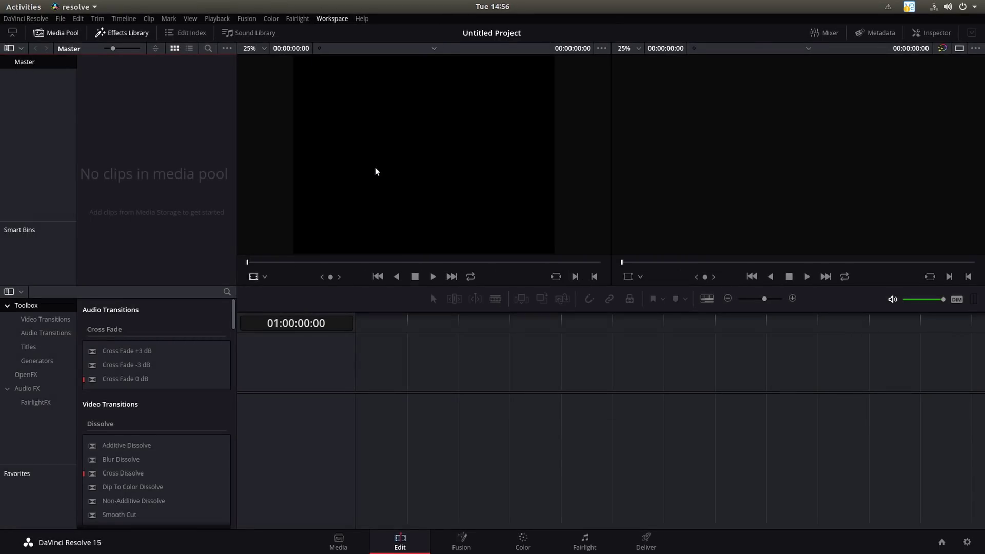
pyautogui.hotkey('shift', '8')
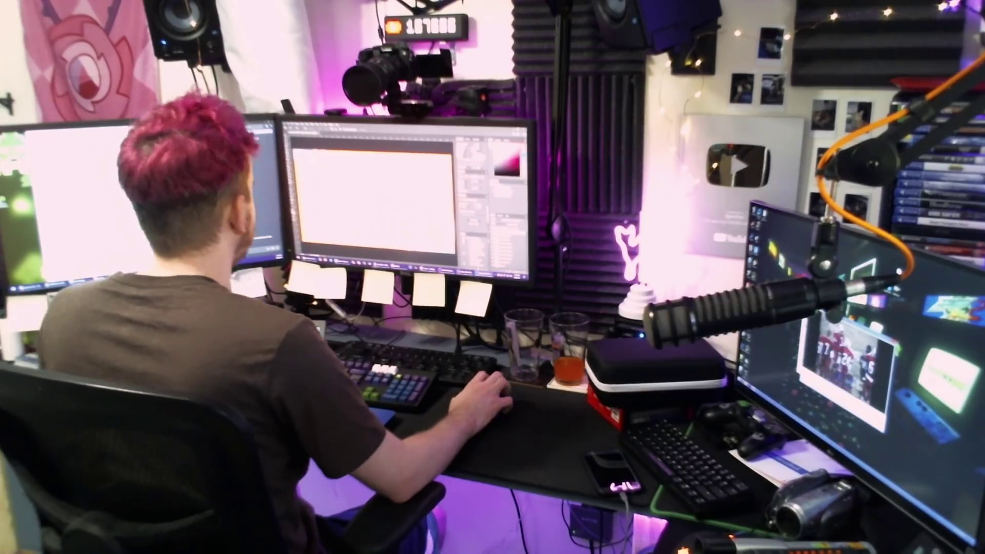